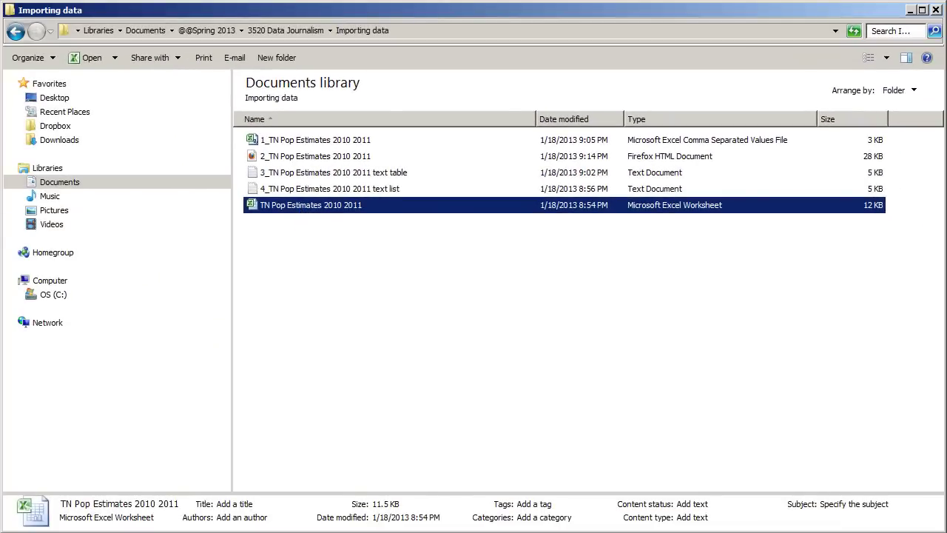
# Open the TN Pop Estimates 2010 2011 worksheet and look through its county population rows.
pyautogui.press('Return')
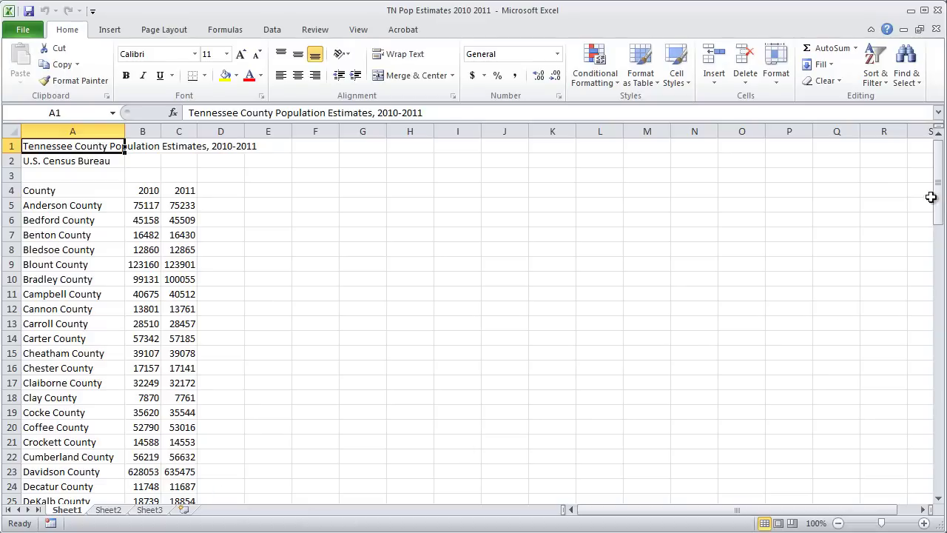
pyautogui.moveTo(940, 186); pyautogui.dragTo(898, 169)
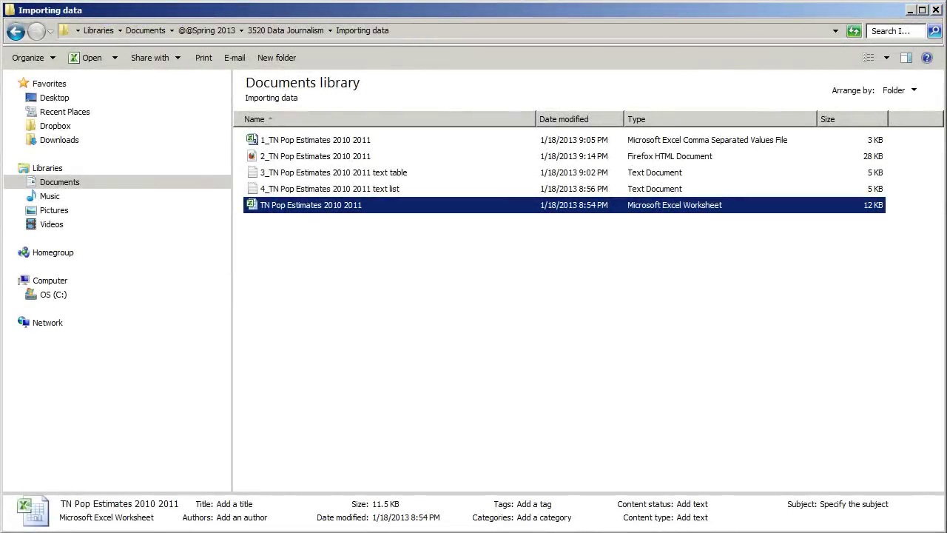
# Open the comma separated values file 1_TN Pop Estimates 2010 2011 in Excel and autofit columns A to C.
pyautogui.click(299, 145)
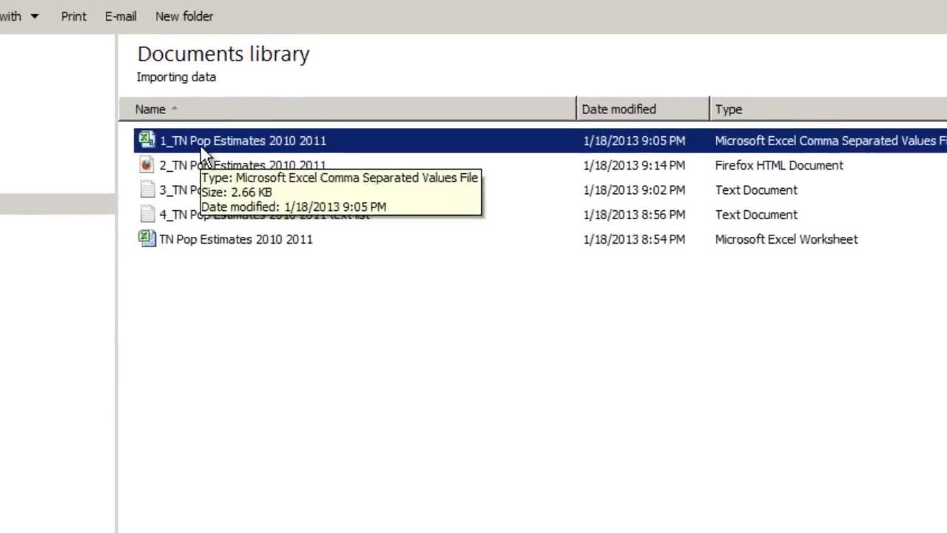
pyautogui.doubleClick(78, 105)
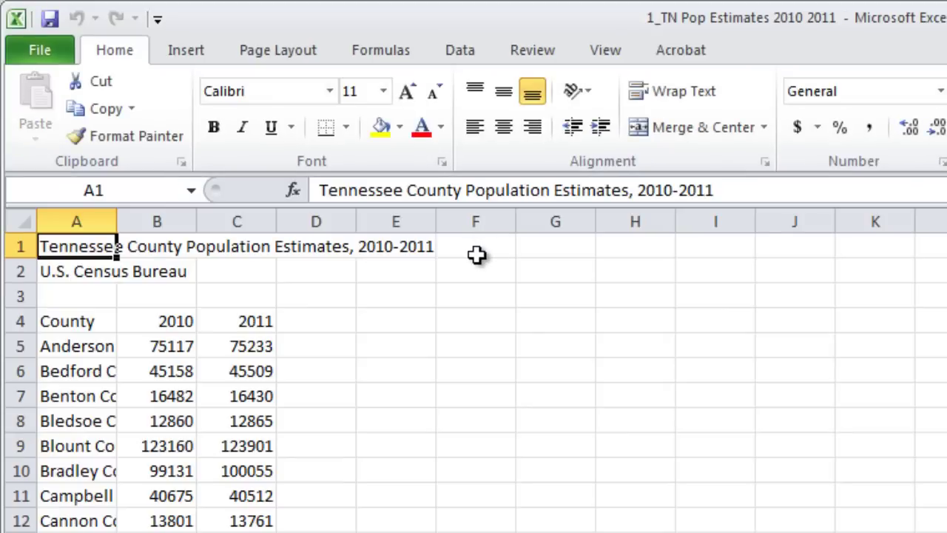
pyautogui.moveTo(88, 221); pyautogui.dragTo(237, 221)
pyautogui.doubleClick(197, 221)
pyautogui.click(525, 474)
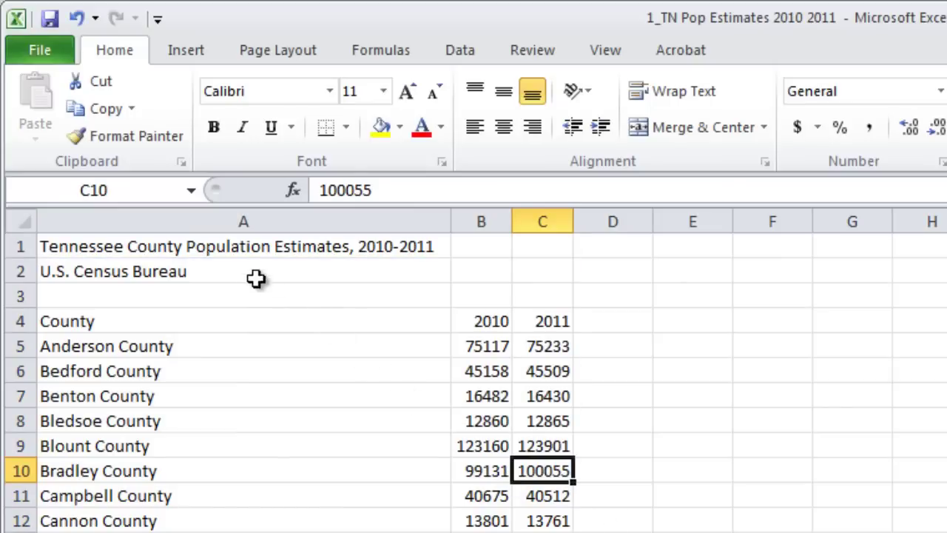
# Save the data as an Excel Workbook under the name 1_TN Pop Estimates 2010 2011, then close Excel and select the new file.
pyautogui.click(37, 45)
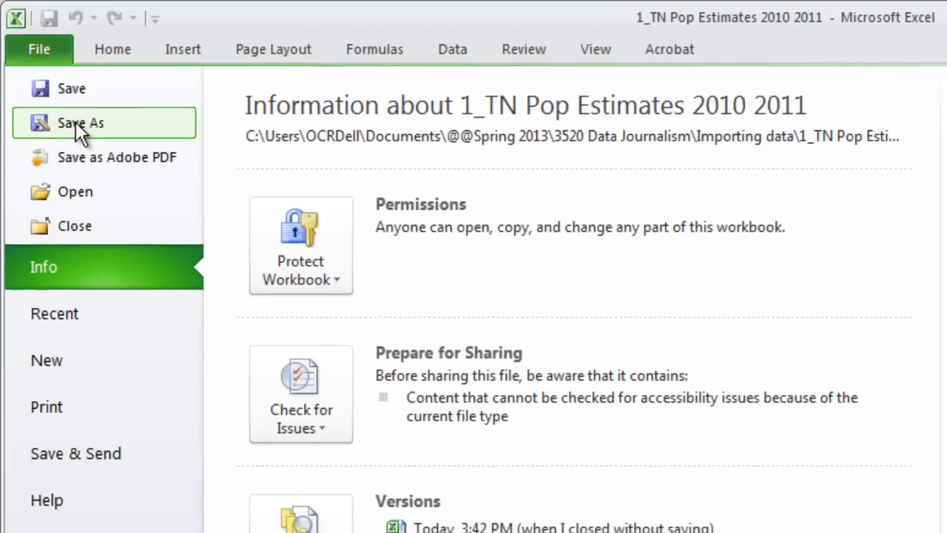
pyautogui.press('Escape')
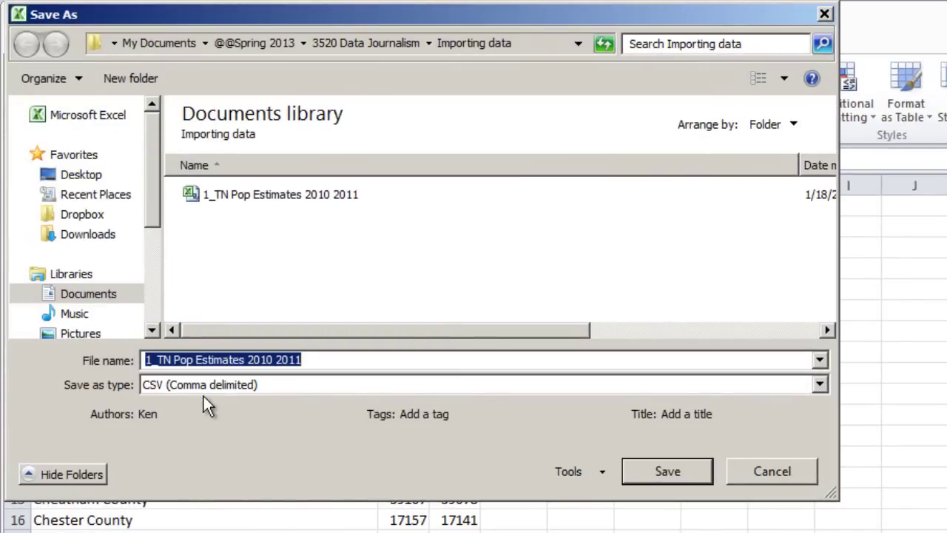
pyautogui.click(820, 384)
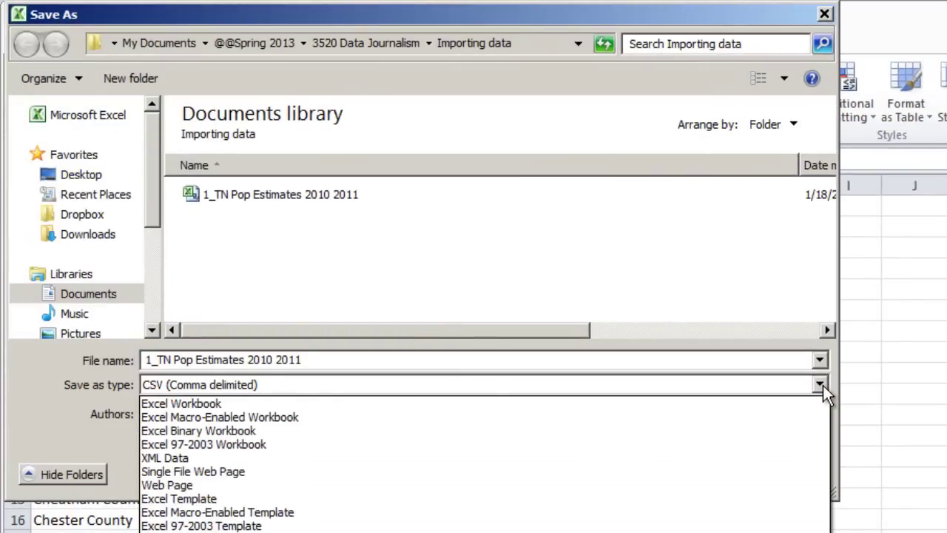
pyautogui.click(194, 403)
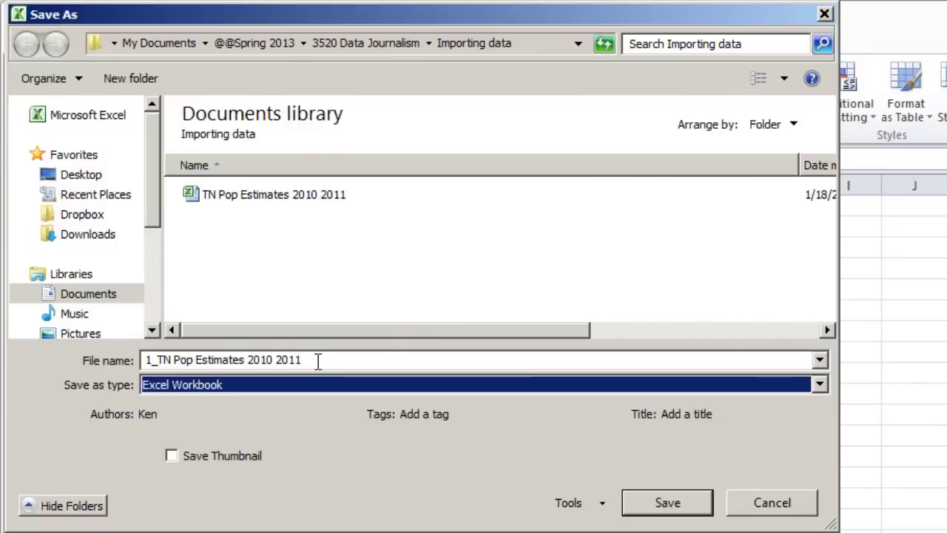
pyautogui.click(667, 507)
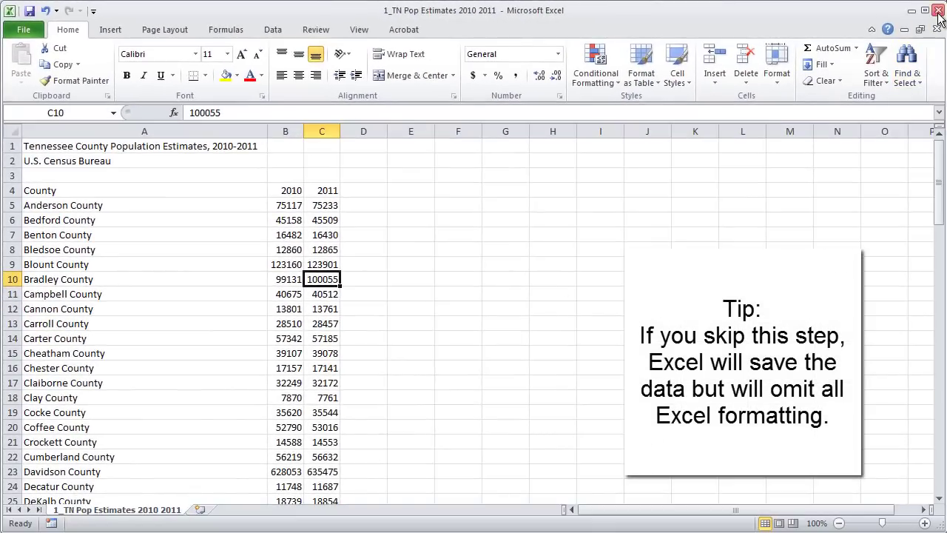
pyautogui.click(939, 12)
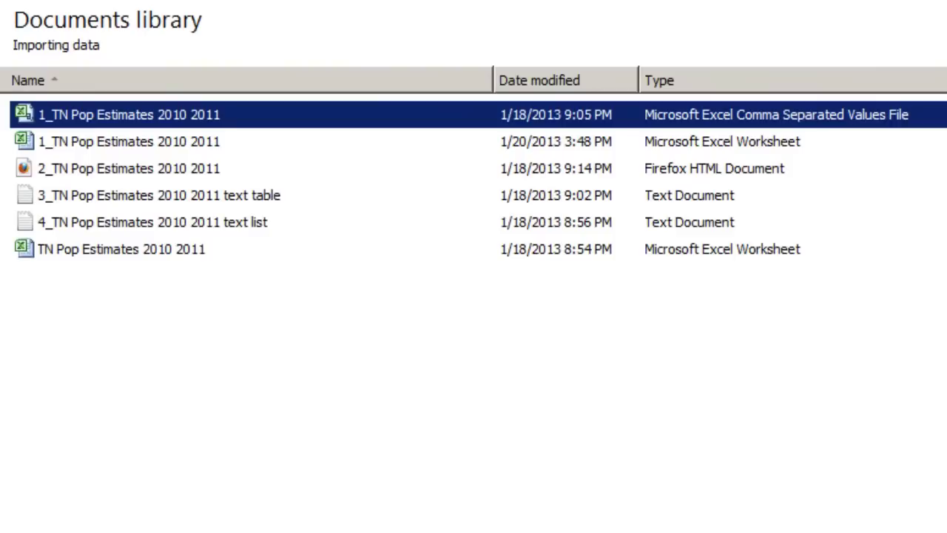
pyautogui.click(149, 141)
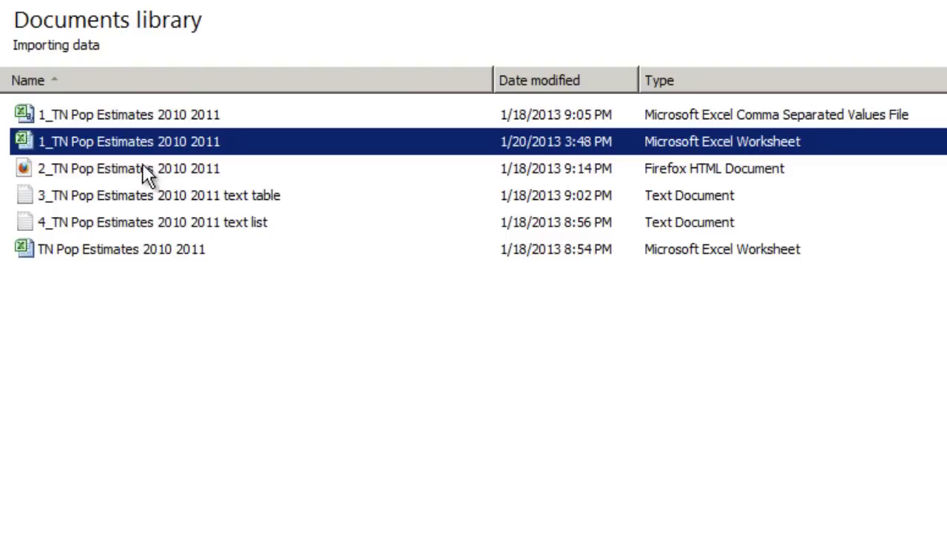
# Open the HTML document 2_TN Pop Estimates 2010 2011 in Firefox and review its county population table.
pyautogui.doubleClick(86, 169)
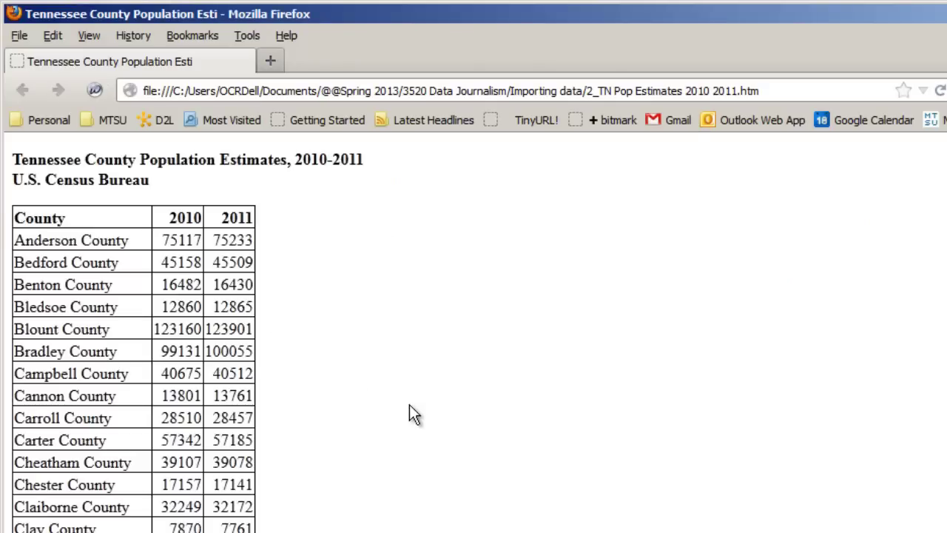
pyautogui.scroll(-18, 409, 405)
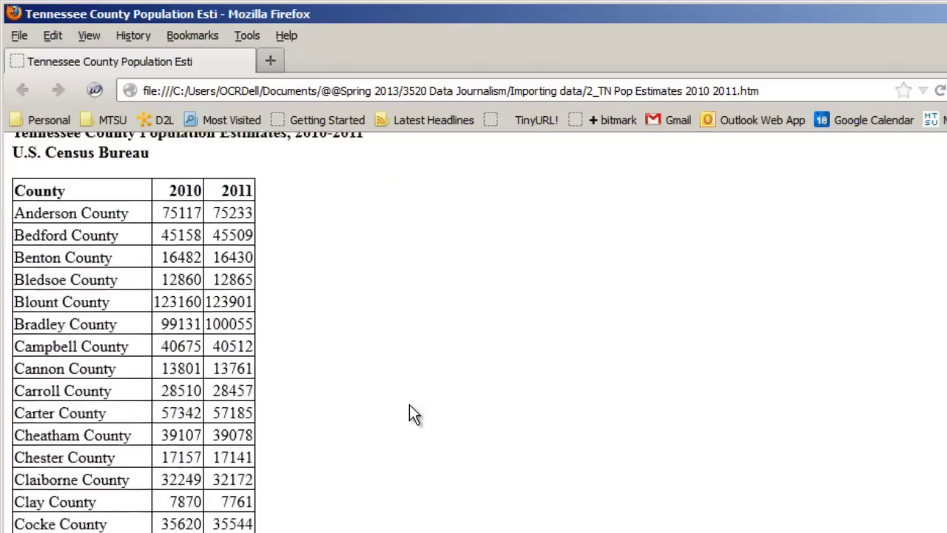
pyautogui.scroll(-18, 409, 405)
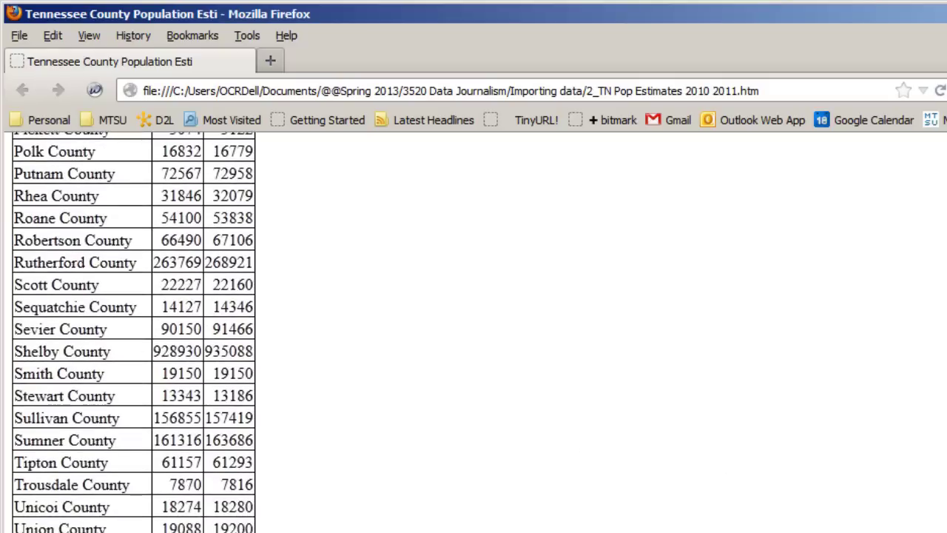
pyautogui.scroll(20, 409, 405)
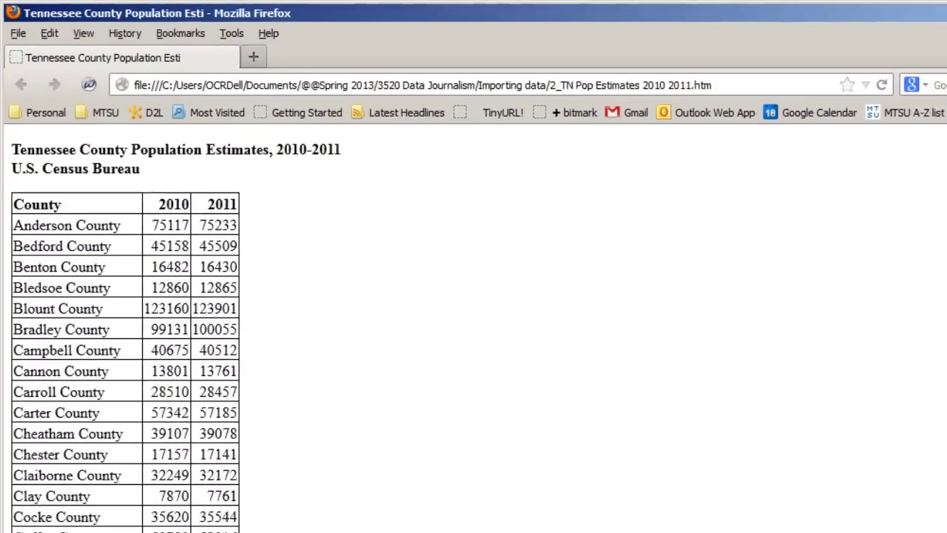
# Start Excel with a blank workbook, minimize it and return to the web page in Firefox.
pyautogui.press('super')
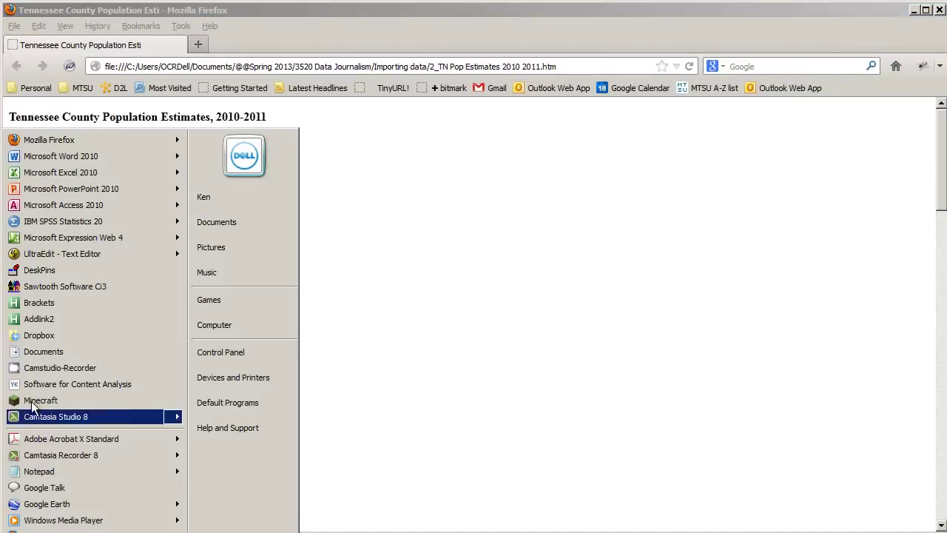
pyautogui.click(44, 189)
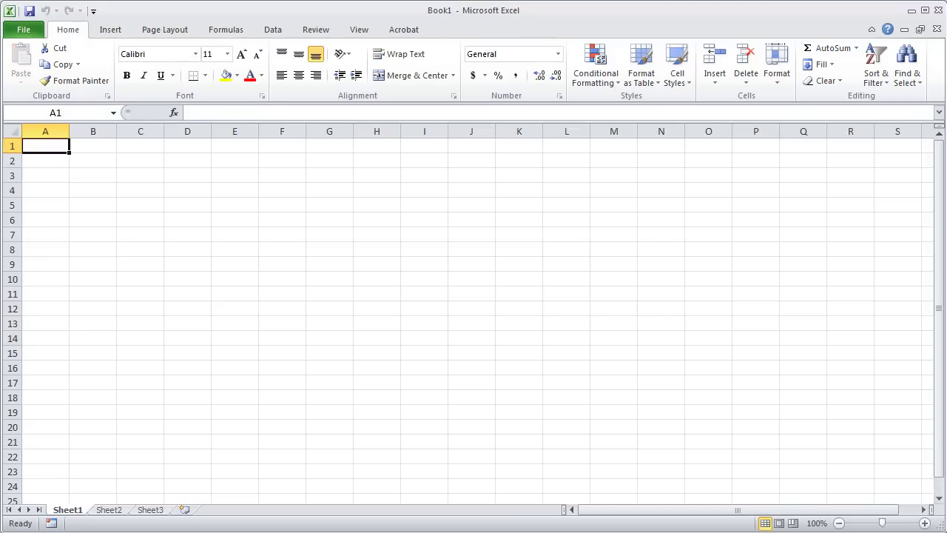
pyautogui.click(912, 12)
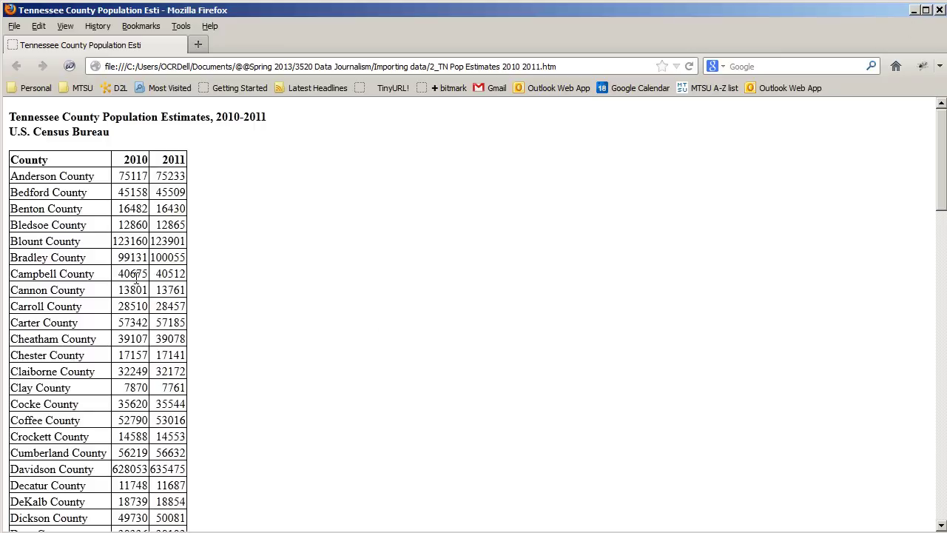
# Copy the whole county table from the County header row through the Wilson County row.
pyautogui.moveTo(12, 157); pyautogui.dragTo(189, 522)
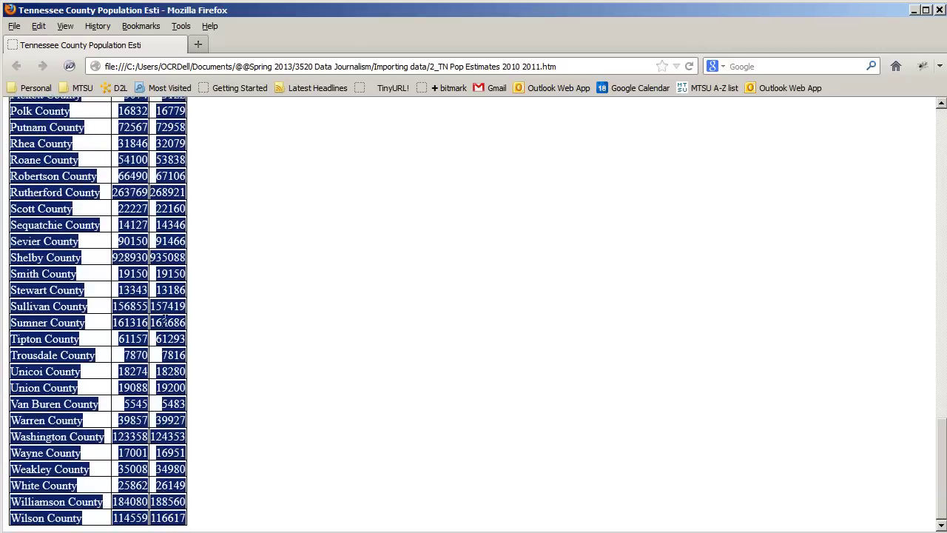
pyautogui.rightClick(169, 256)
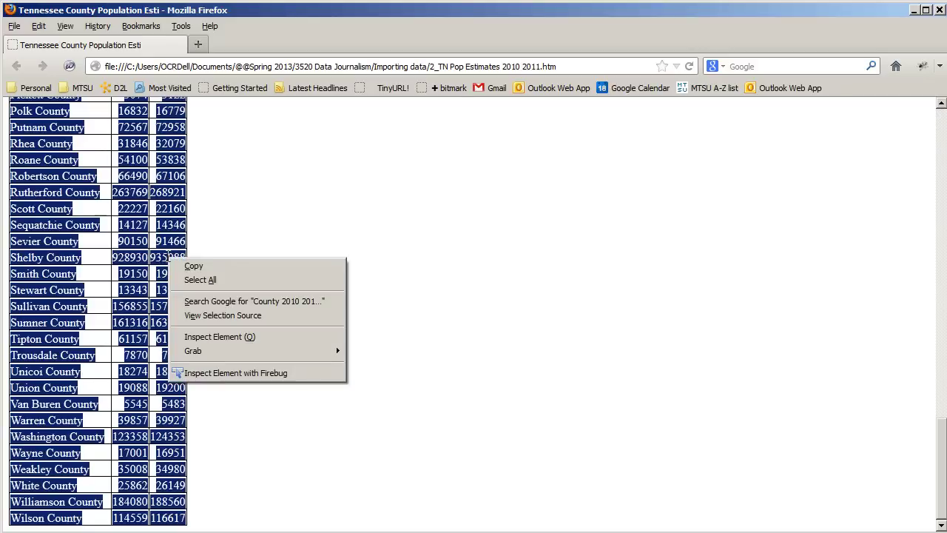
pyautogui.click(191, 267)
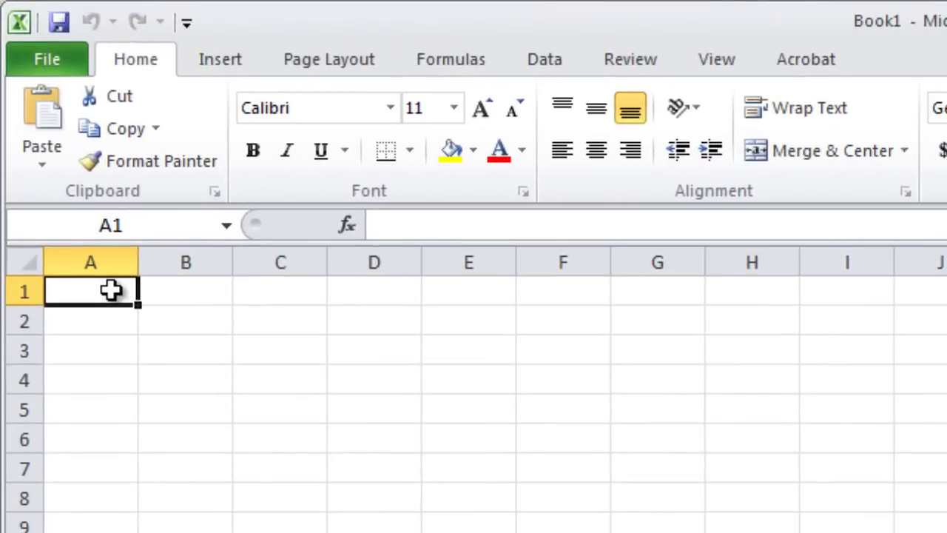
# Paste the copied table into the blank Excel workbook at cell A1 as unformatted Text using Paste Special.
pyautogui.rightClick(111, 289)
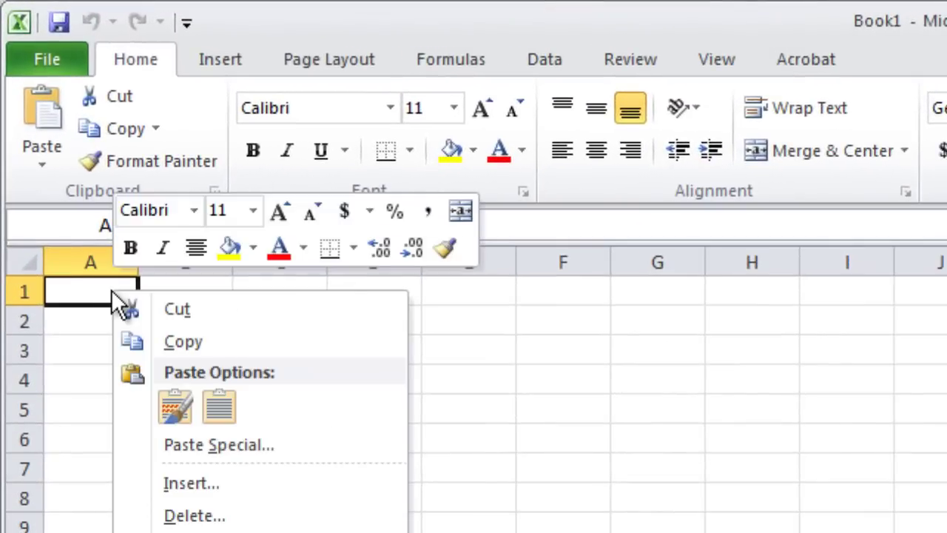
pyautogui.click(223, 446)
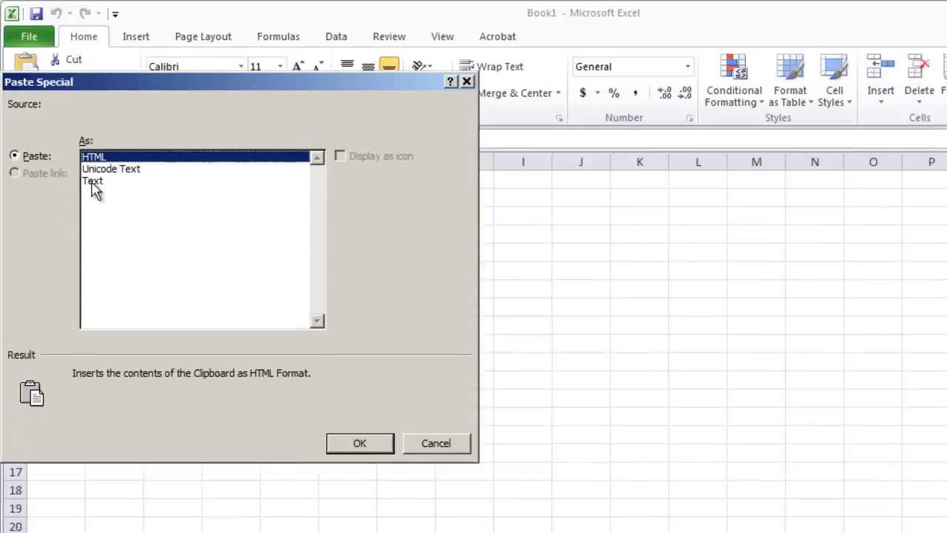
pyautogui.click(149, 294)
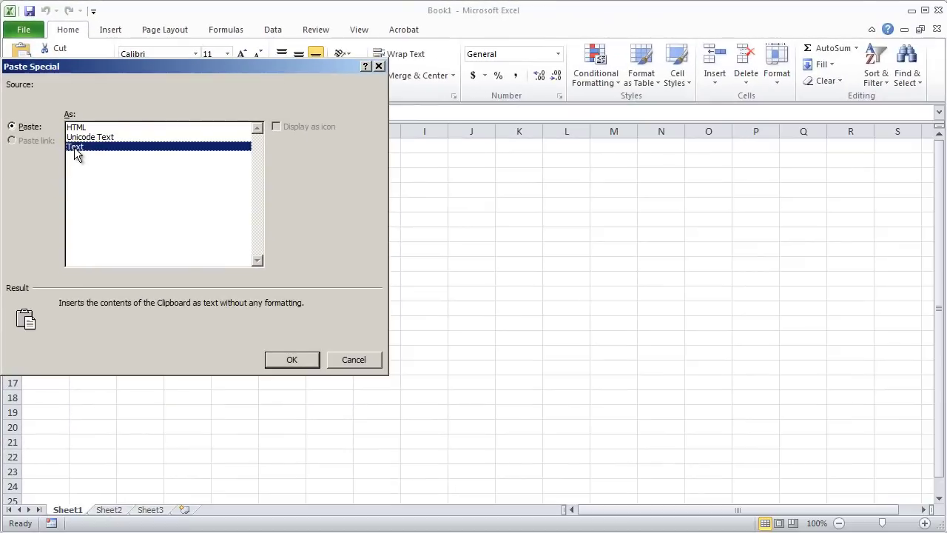
pyautogui.click(286, 360)
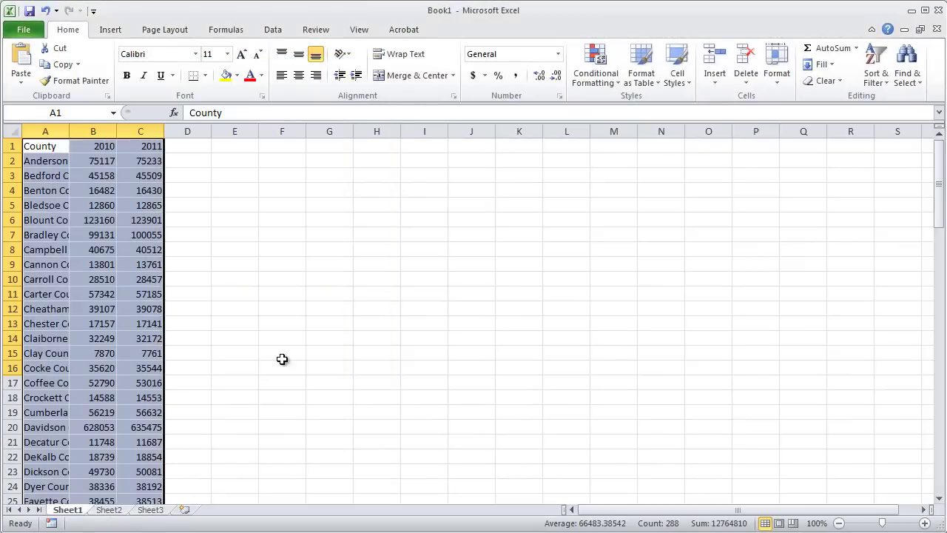
pyautogui.click(168, 273)
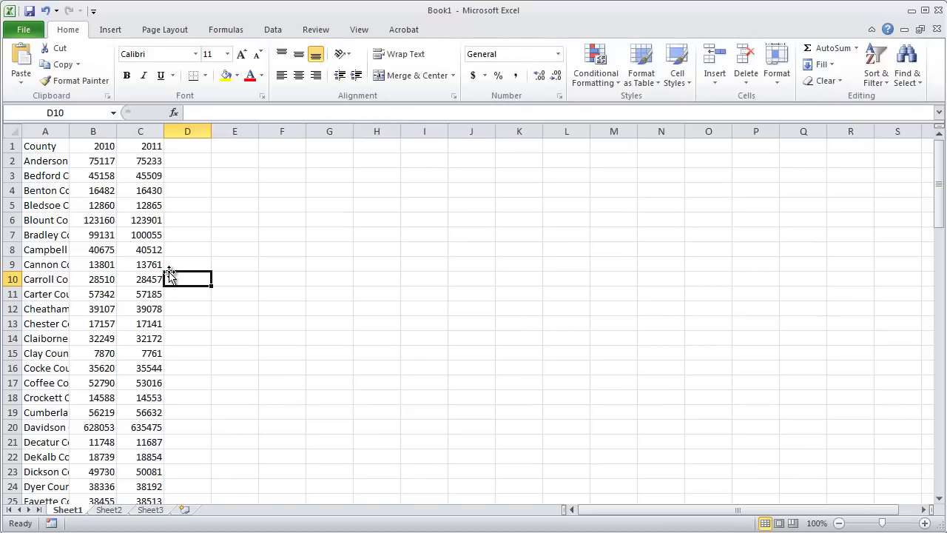
# Autofit the widths of columns A to C and check the pasted county rows down to Wilson County.
pyautogui.moveTo(45, 131); pyautogui.dragTo(151, 131)
pyautogui.doubleClick(117, 131)
pyautogui.click(255, 205)
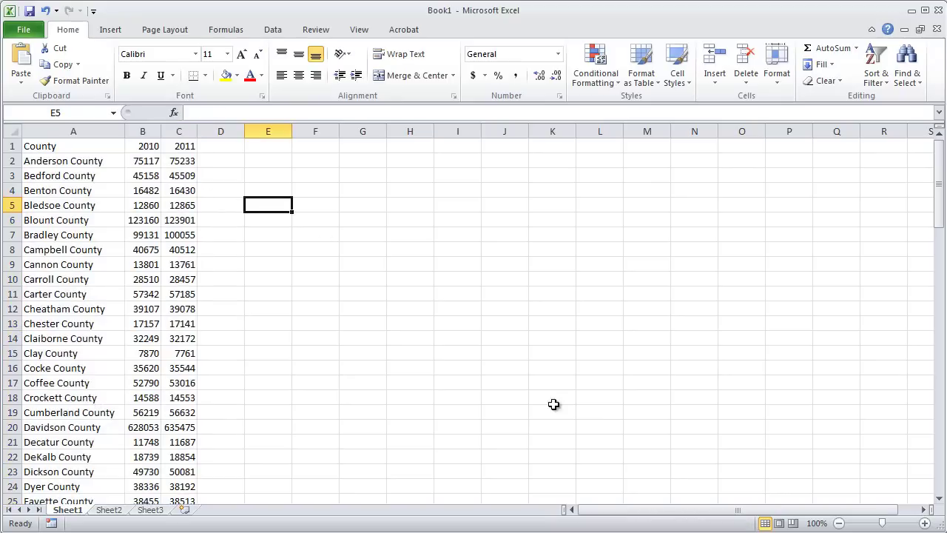
pyautogui.scroll(-12, 444, 388)
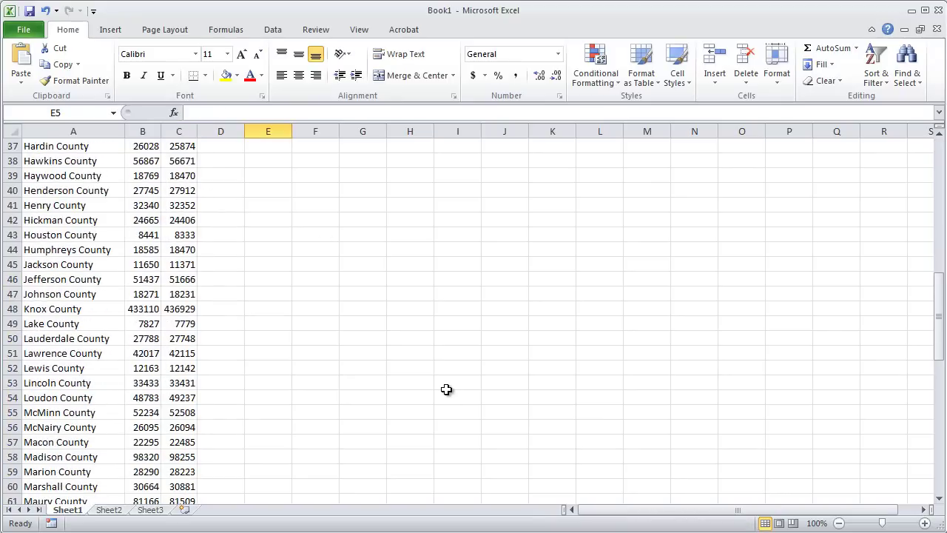
pyautogui.scroll(-17, 447, 389)
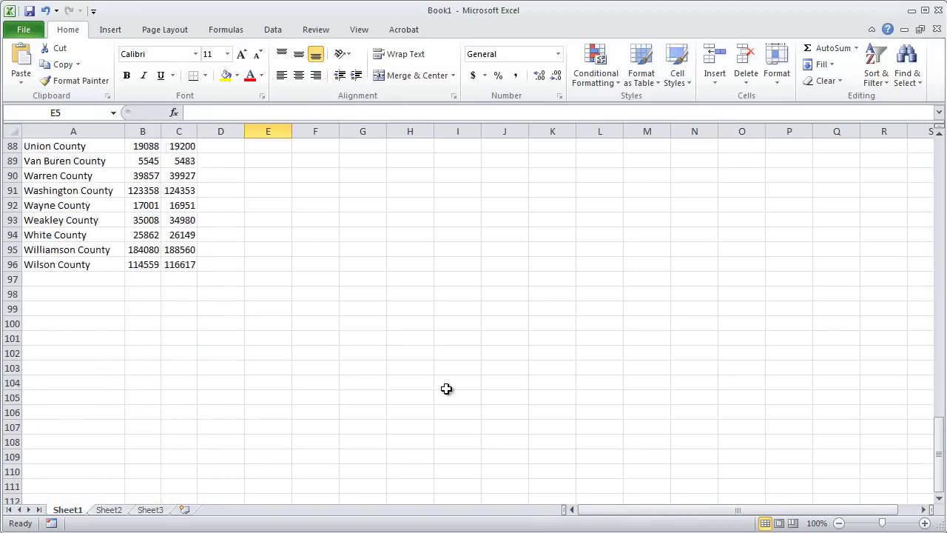
pyautogui.scroll(20, 446, 389)
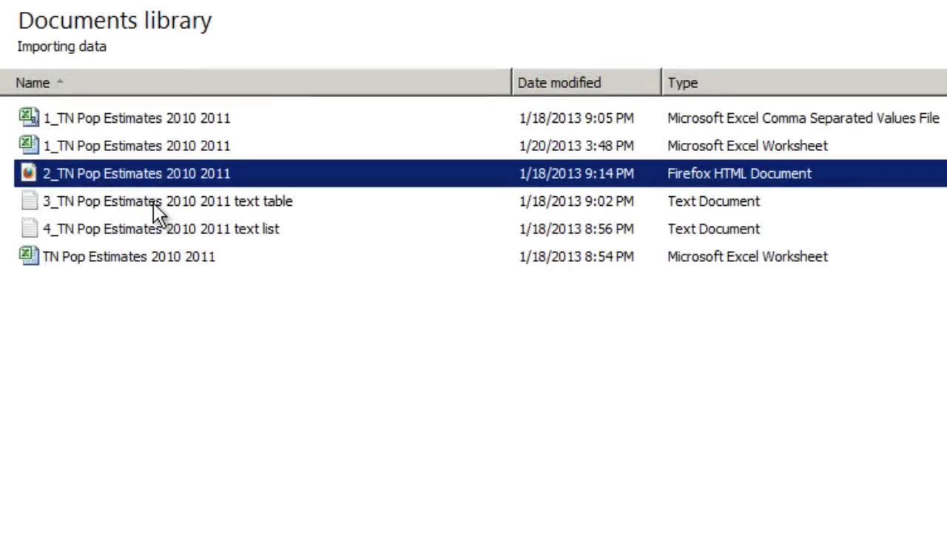
# Open 3_TN Pop Estimates 2010 2011 text table in Notepad and examine how its county columns are organized.
pyautogui.click(153, 203)
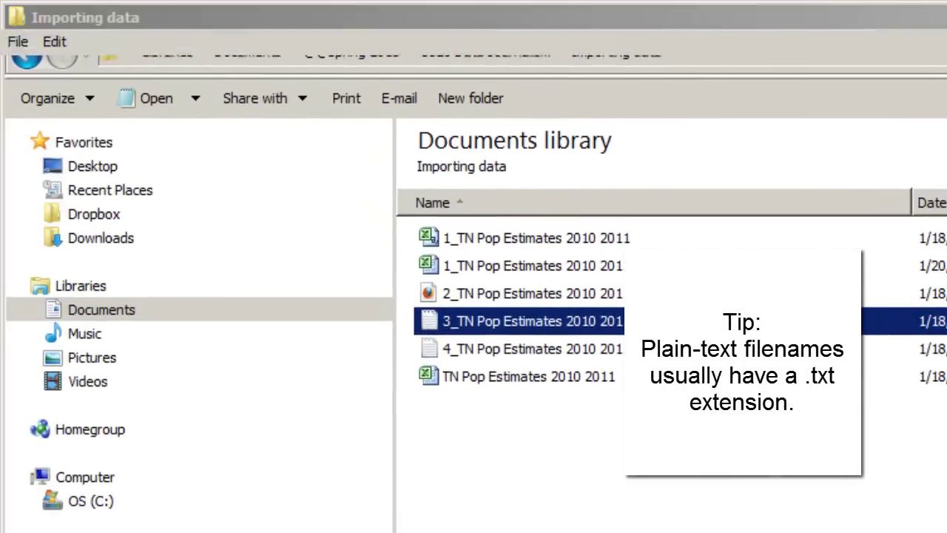
pyautogui.press('Return')
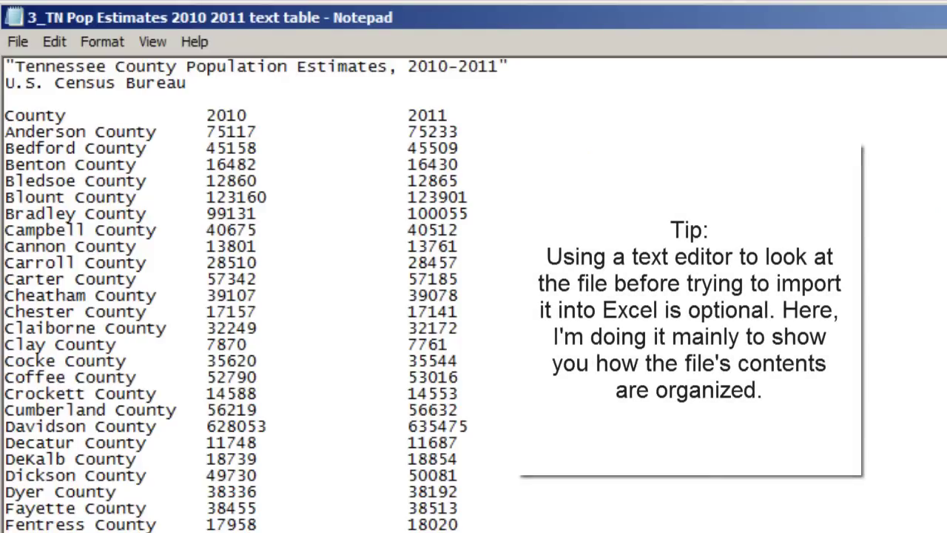
pyautogui.scroll(-3, 256, 295)
pyautogui.scroll(-14, 236, 295)
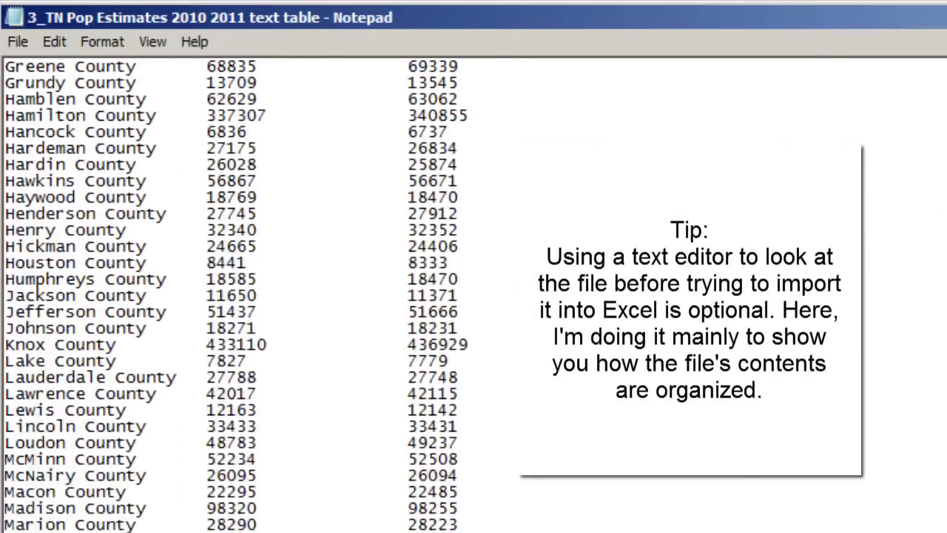
pyautogui.scroll(16, 370, 167)
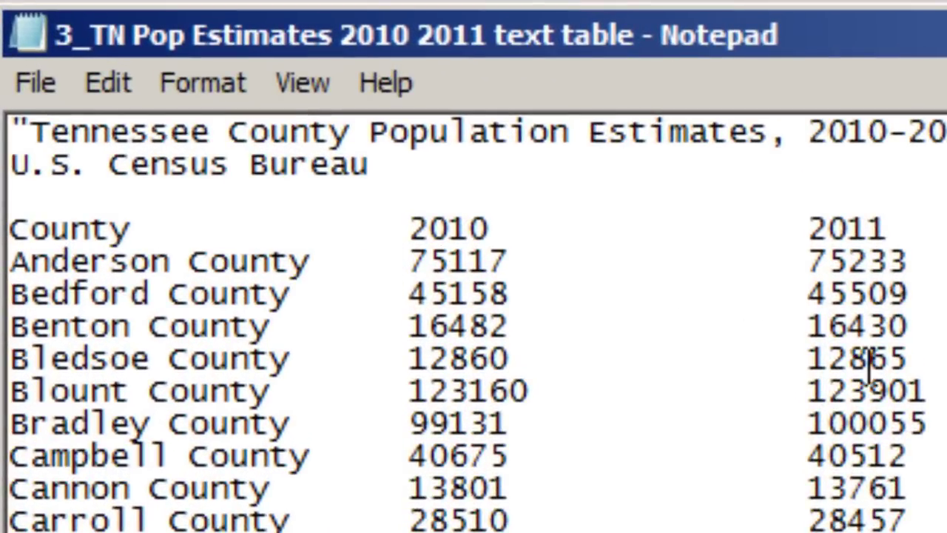
# Examine the spaces separating the population columns along the Anderson County row of the text table and close the file.
pyautogui.press('Right')
pyautogui.press('Right')
pyautogui.press('Right')
pyautogui.press('Right')
pyautogui.press('Right')
pyautogui.press('Right')
pyautogui.press('Right')
pyautogui.press('Right')
pyautogui.press('Right')
pyautogui.press('Right')
pyautogui.press('Right')
pyautogui.press('Right')
pyautogui.press('Right')
pyautogui.press('Right')
pyautogui.press('Right')
pyautogui.press('Right')
pyautogui.press('Right')
pyautogui.press('Right')
pyautogui.press('Right')
pyautogui.press('Right')
pyautogui.press('Right')
pyautogui.press('Right')
pyautogui.press('Right')
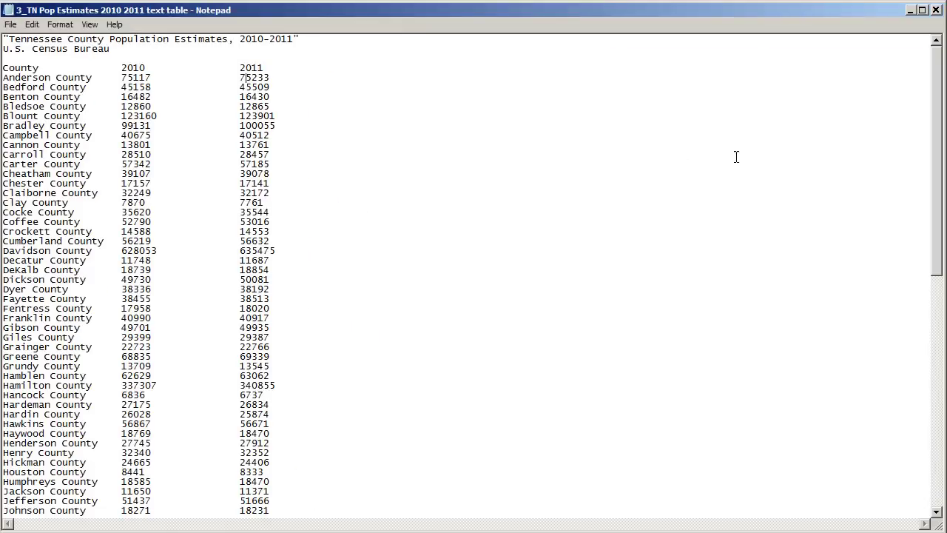
pyautogui.click(936, 11)
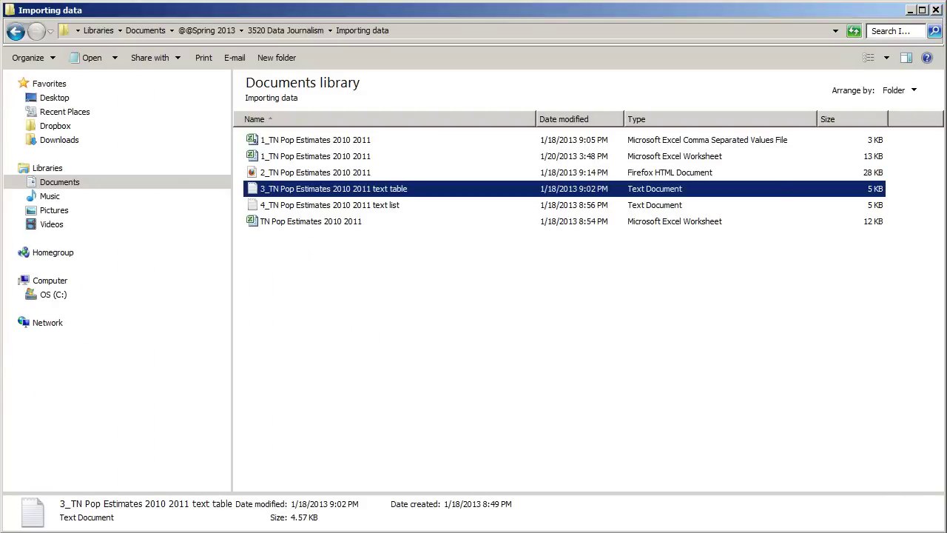
pyautogui.press('super')
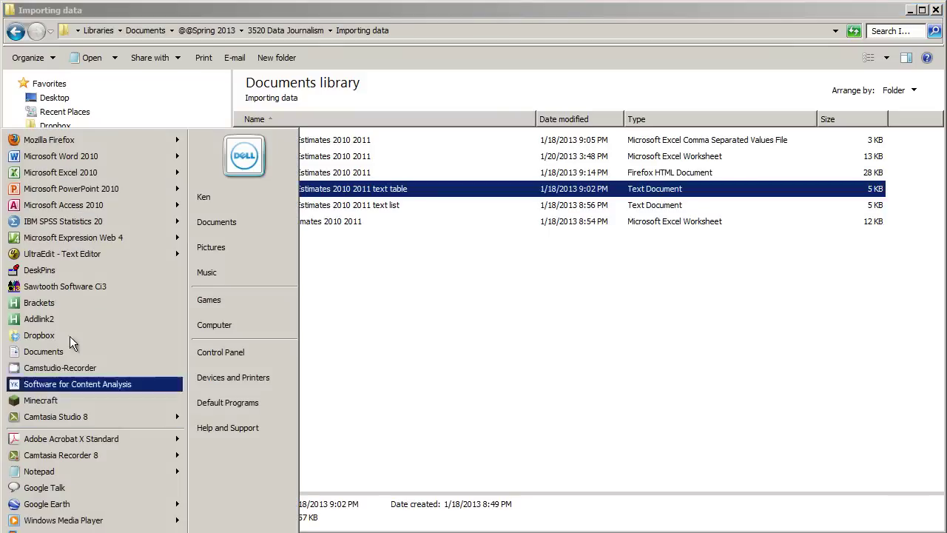
pyautogui.click(48, 172)
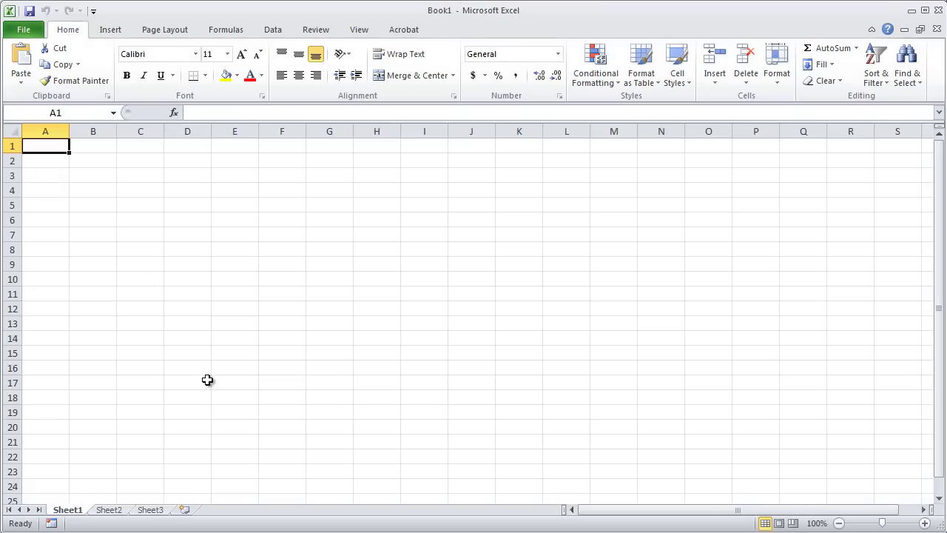
pyautogui.click(23, 32)
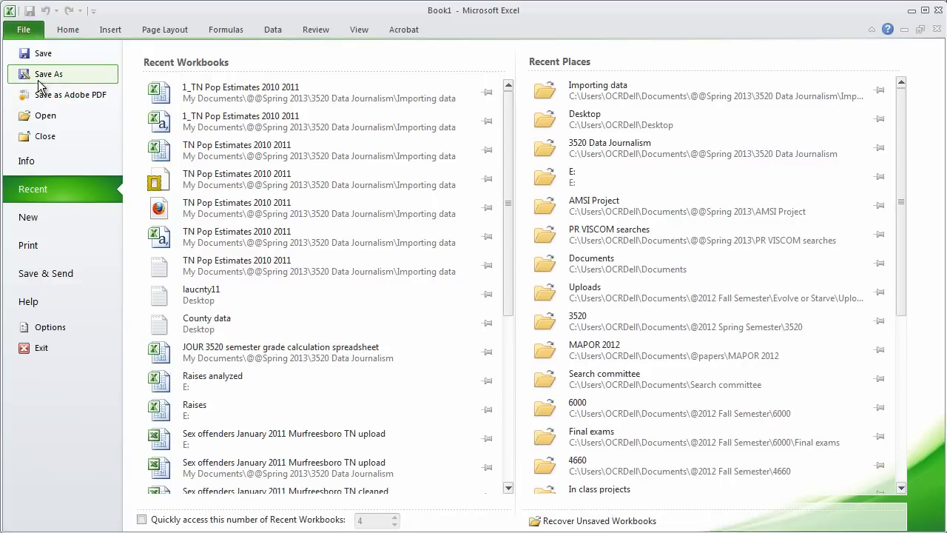
pyautogui.click(43, 115)
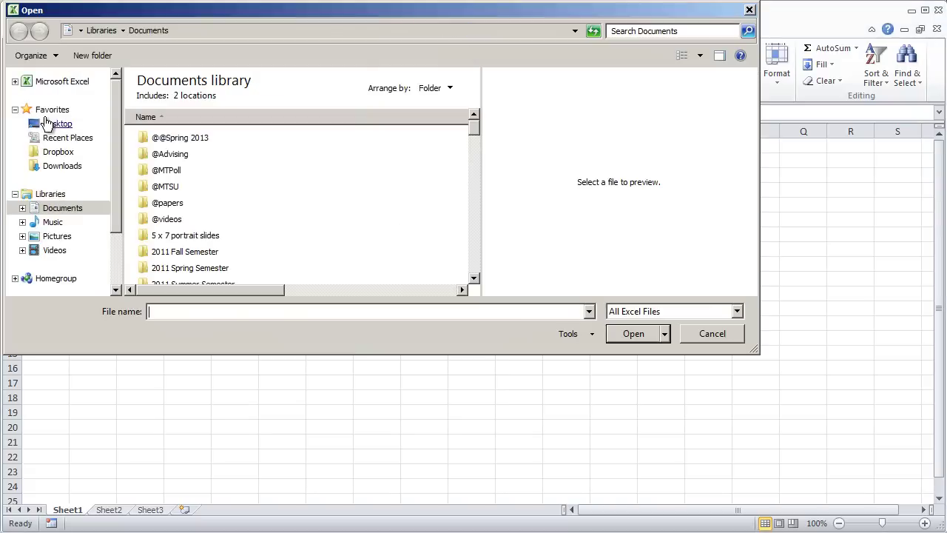
pyautogui.click(57, 211)
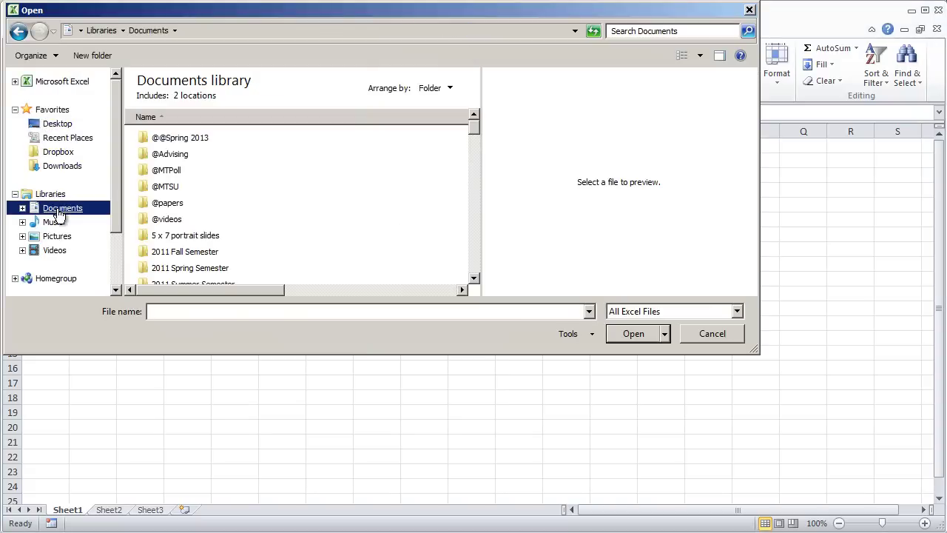
pyautogui.doubleClick(180, 139)
pyautogui.doubleClick(171, 154)
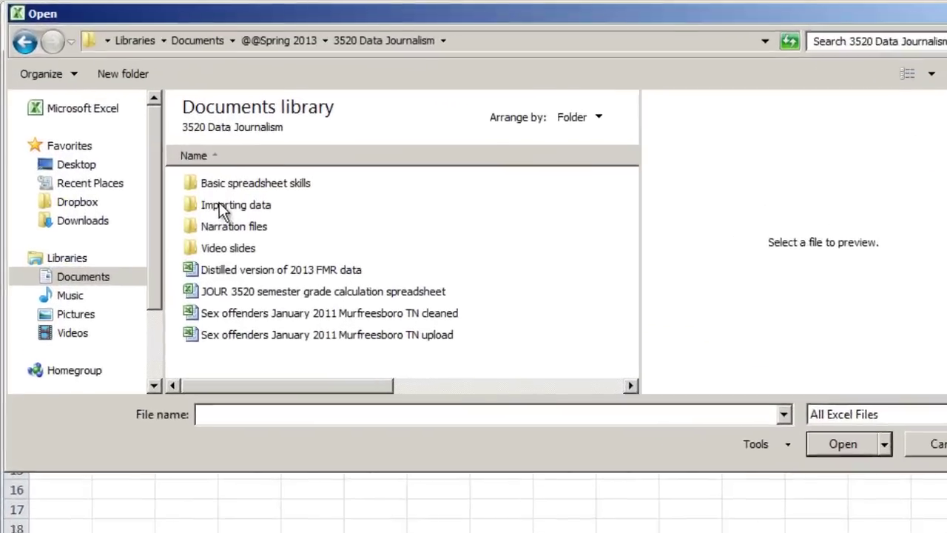
pyautogui.doubleClick(219, 204)
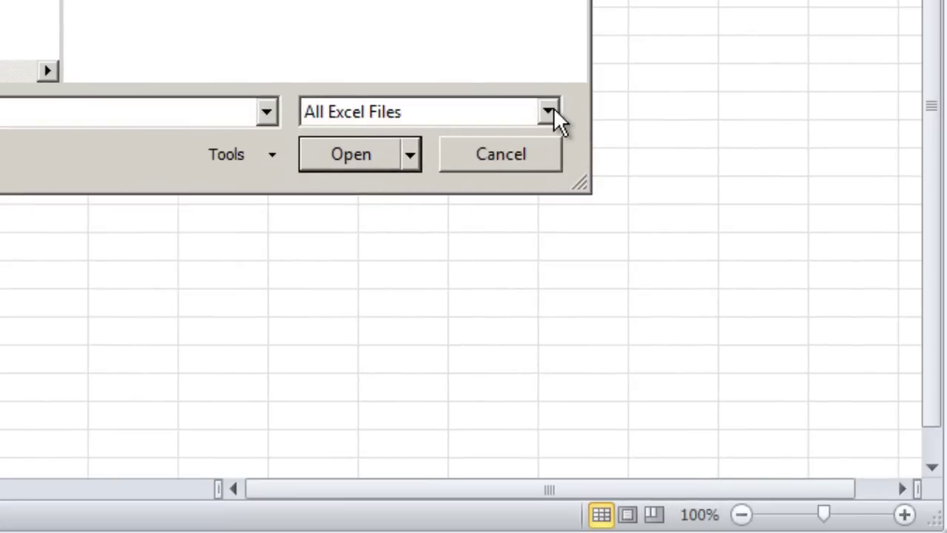
# Show All Files, open 3_TN Pop Estimates 2010 2011 text table, and accept Fixed width as the original data type.
pyautogui.click(554, 112)
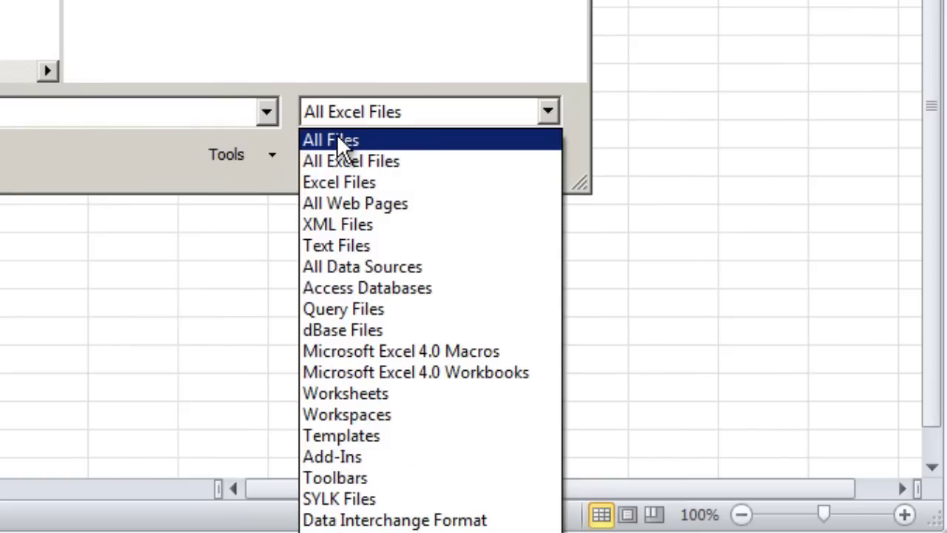
pyautogui.click(338, 141)
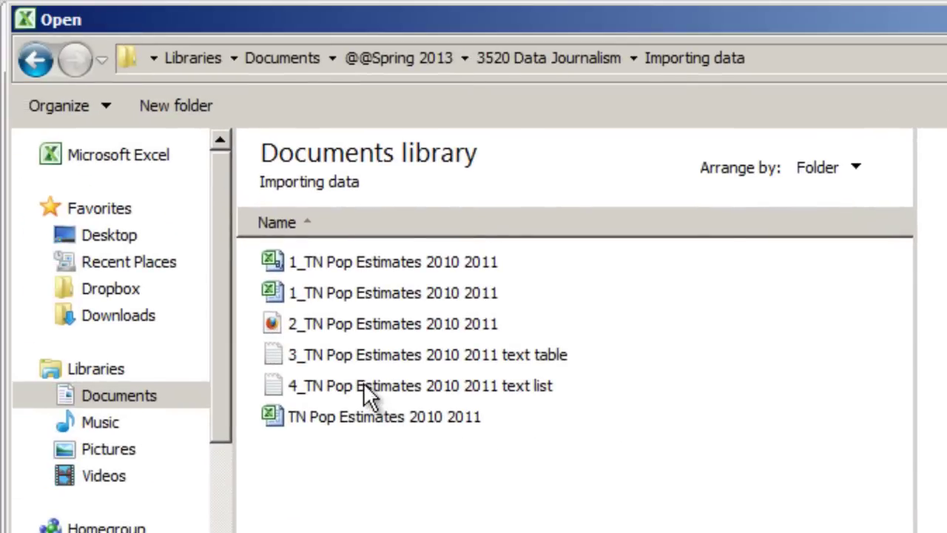
pyautogui.doubleClick(326, 354)
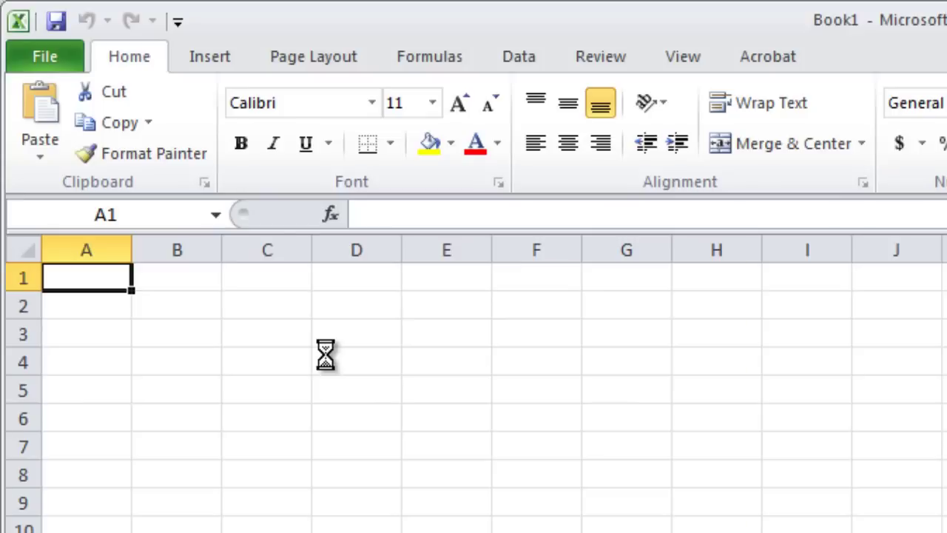
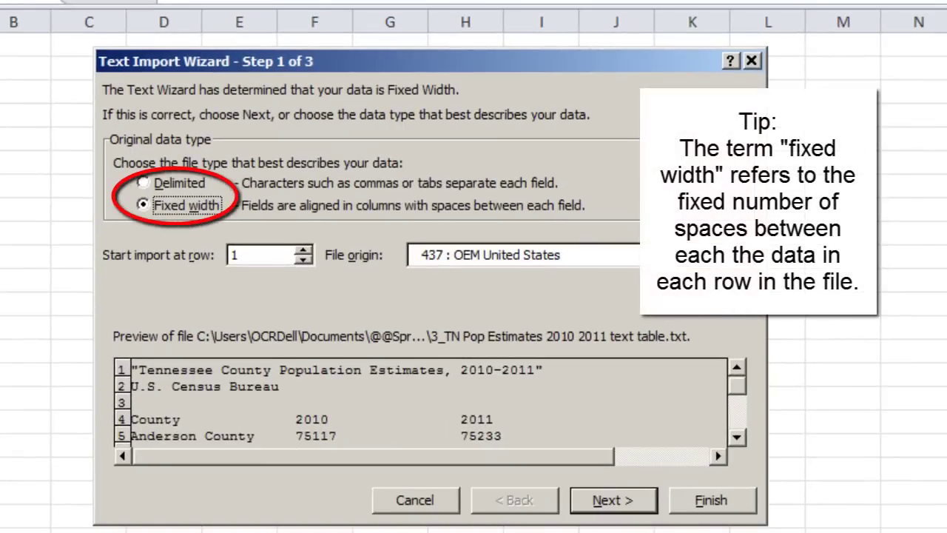
pyautogui.click(629, 503)
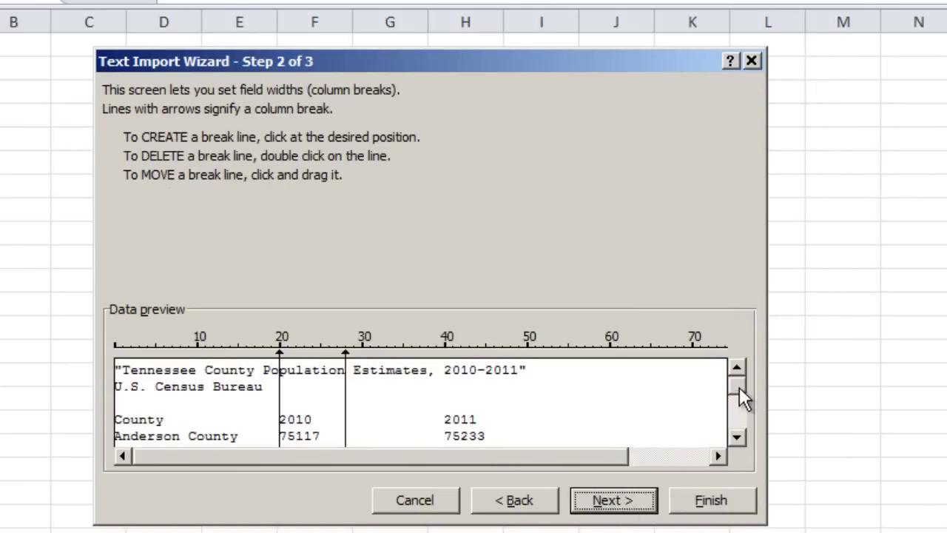
# Move the second column break to position 40, where the 2011 values start, and check the breaks down to Wilson County.
pyautogui.moveTo(738, 406); pyautogui.dragTo(738, 417)
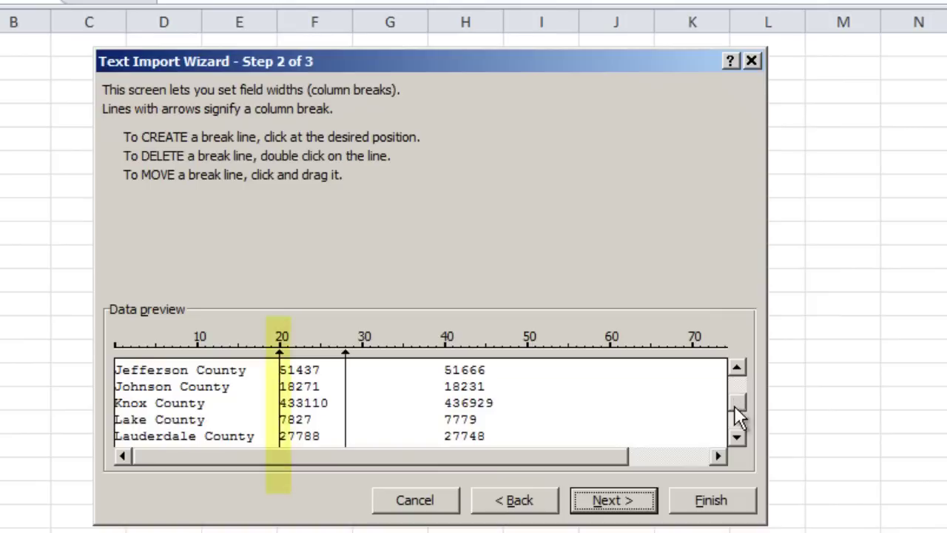
pyautogui.click(737, 437)
pyautogui.click(738, 436)
pyautogui.click(738, 436)
pyautogui.click(738, 437)
pyautogui.click(738, 437)
pyautogui.click(738, 437)
pyautogui.click(738, 436)
pyautogui.click(737, 437)
pyautogui.click(738, 437)
pyautogui.click(738, 437)
pyautogui.click(738, 437)
pyautogui.click(738, 436)
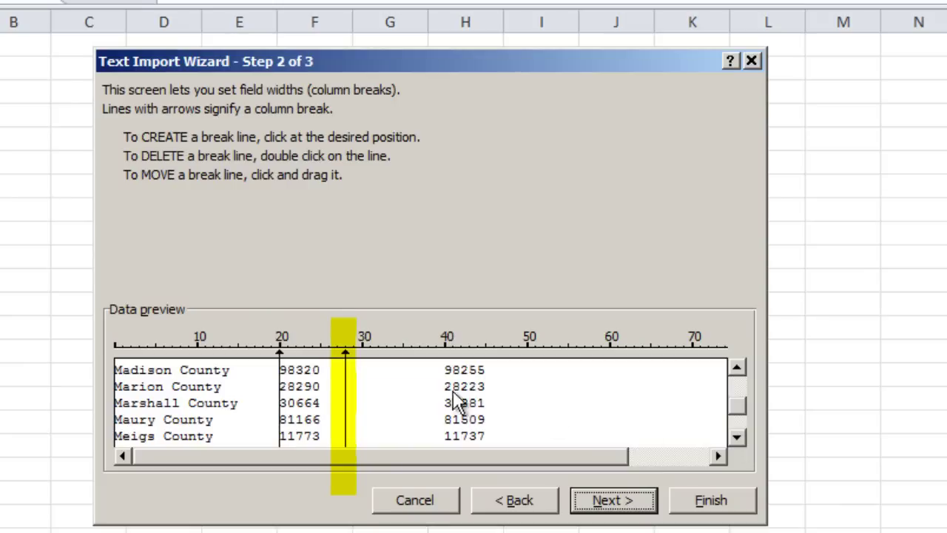
pyautogui.moveTo(345, 383); pyautogui.dragTo(444, 393)
pyautogui.moveTo(739, 375); pyautogui.dragTo(739, 374)
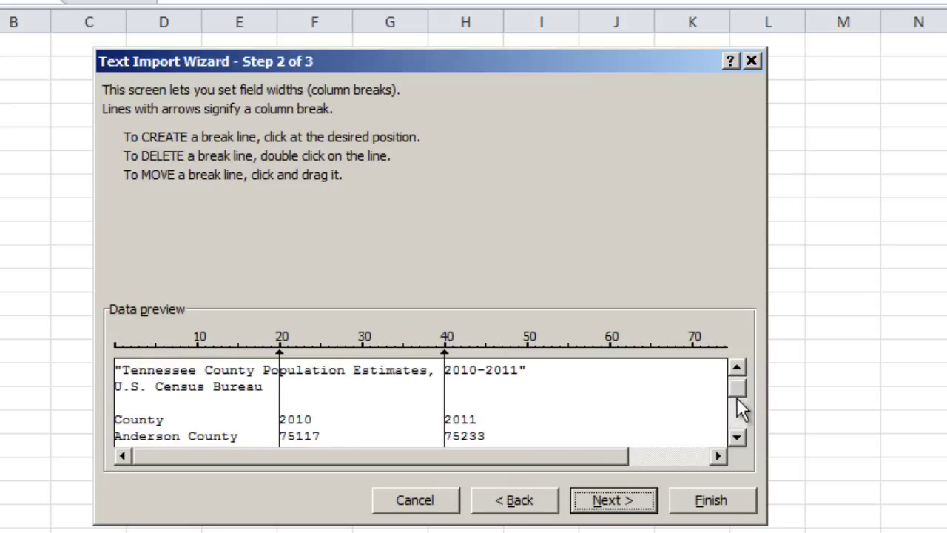
pyautogui.click(738, 437)
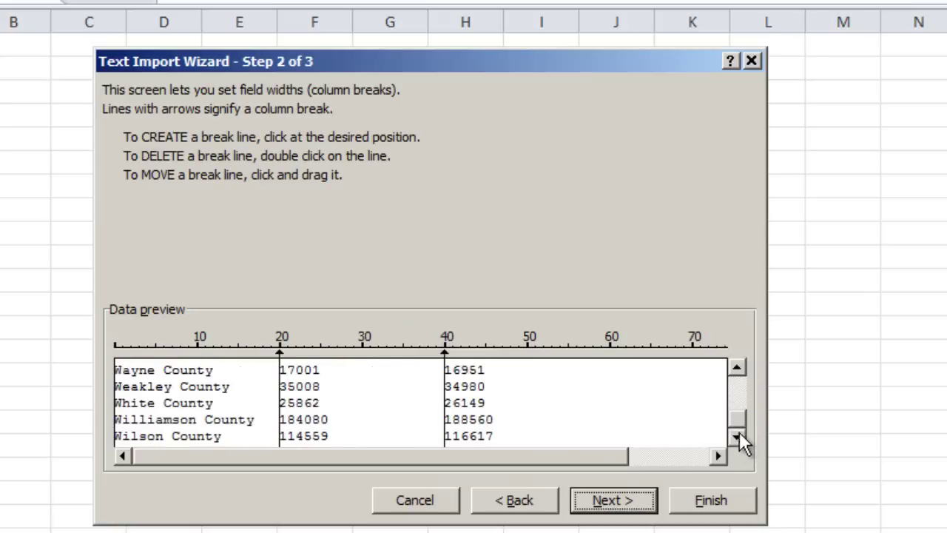
pyautogui.moveTo(737, 364); pyautogui.dragTo(740, 374)
# Add a trial column break at about position 33 between the 2010 and 2011 values and delete it again.
pyautogui.click(386, 351)
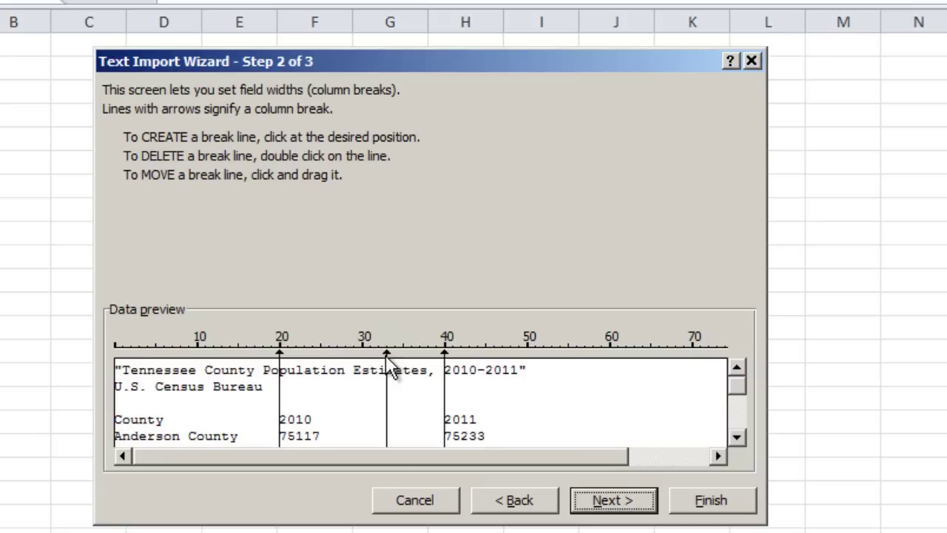
pyautogui.moveTo(447, 249); pyautogui.dragTo(614, 249)
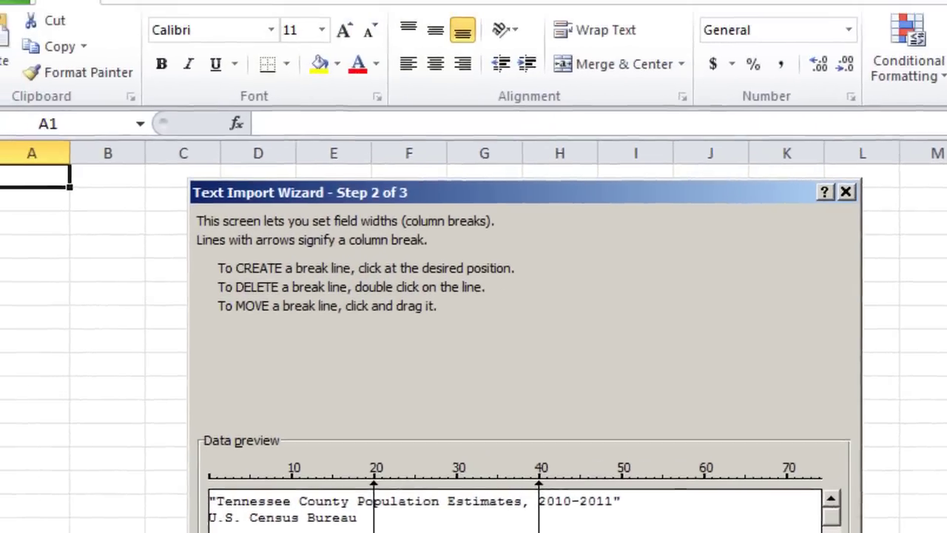
# Finish the text import and autofit the widths of columns A to D.
pyautogui.click(738, 530)
pyautogui.moveTo(89, 209); pyautogui.dragTo(262, 209)
pyautogui.doubleClick(262, 210)
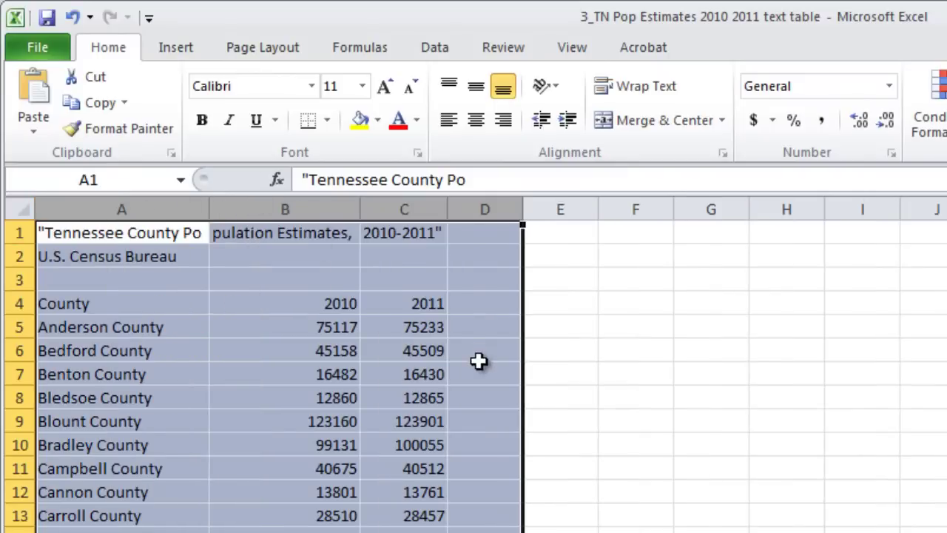
pyautogui.click(479, 358)
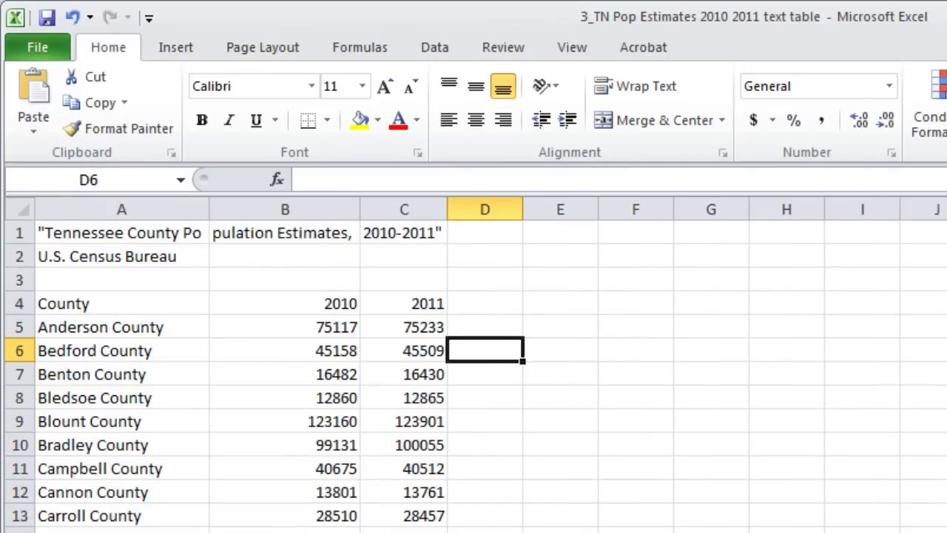
# Delete rows 1 to 3 above the County header row and check the imported data down to Wilson County.
pyautogui.moveTo(17, 232); pyautogui.dragTo(13, 280)
pyautogui.rightClick(21, 264)
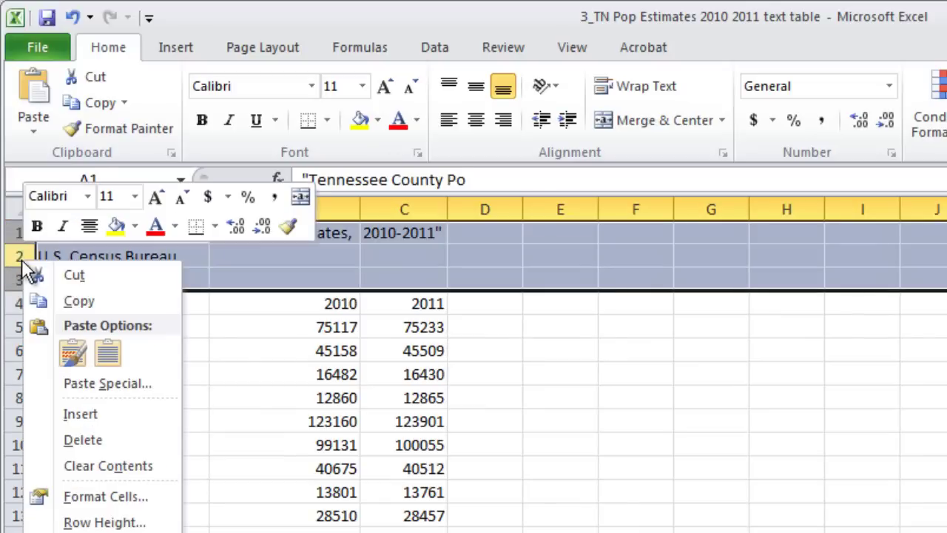
pyautogui.click(102, 438)
pyautogui.click(291, 397)
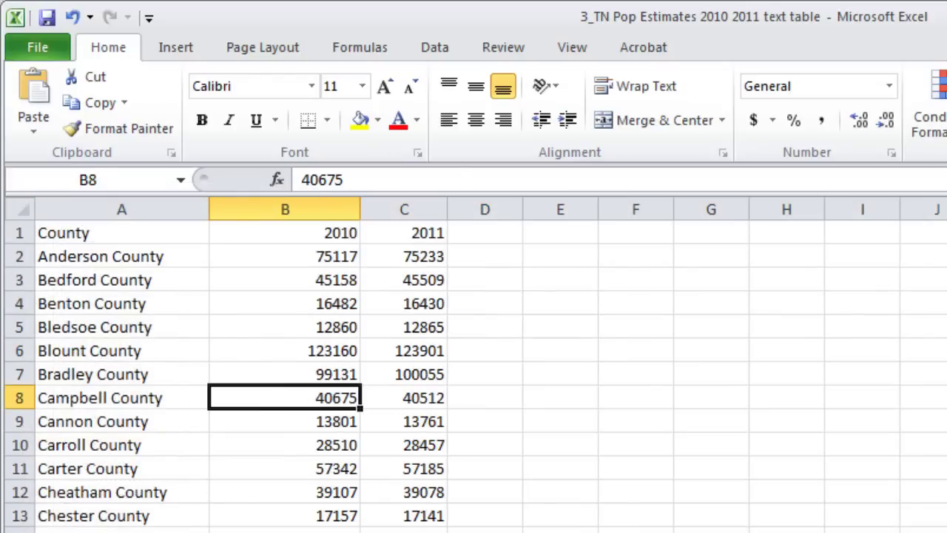
pyautogui.scroll(-1, 291, 397)
pyautogui.scroll(-20, 474, 370)
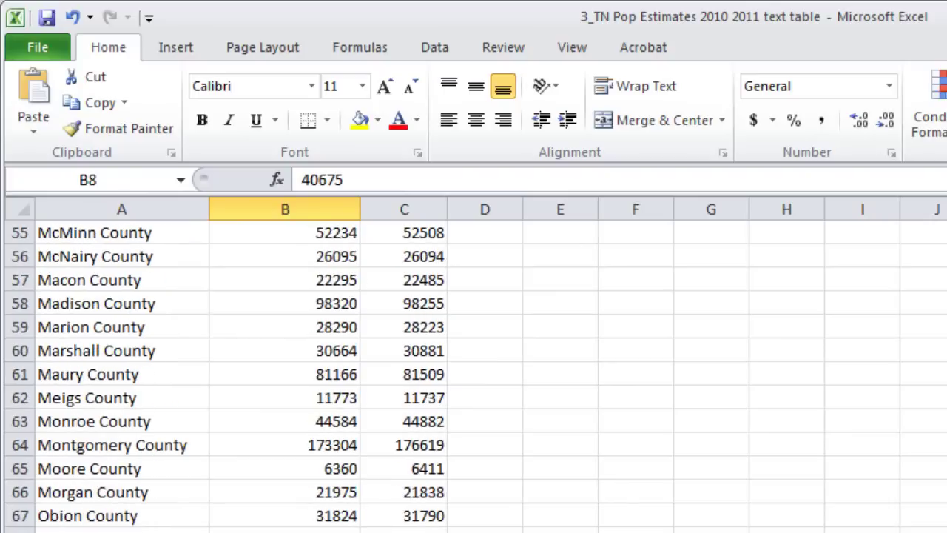
pyautogui.scroll(-6, 473, 370)
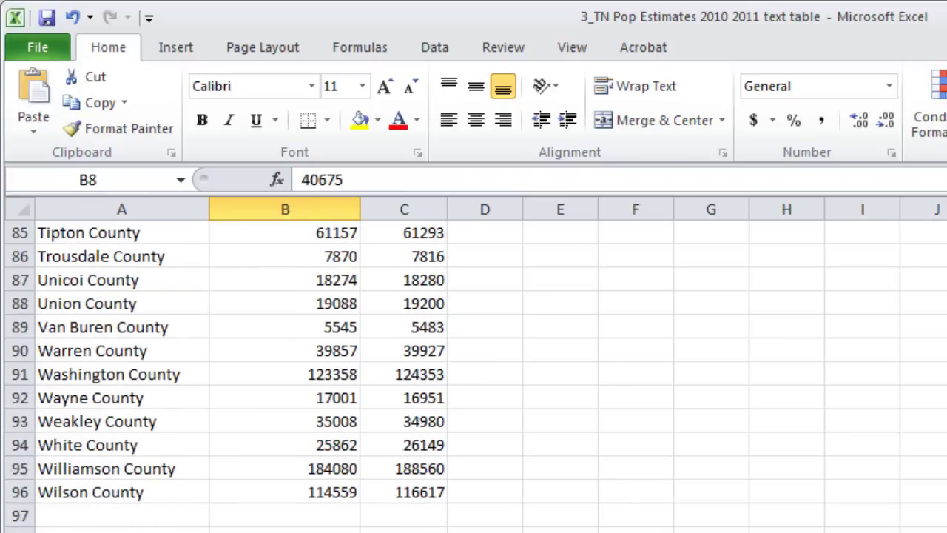
pyautogui.scroll(20, 474, 370)
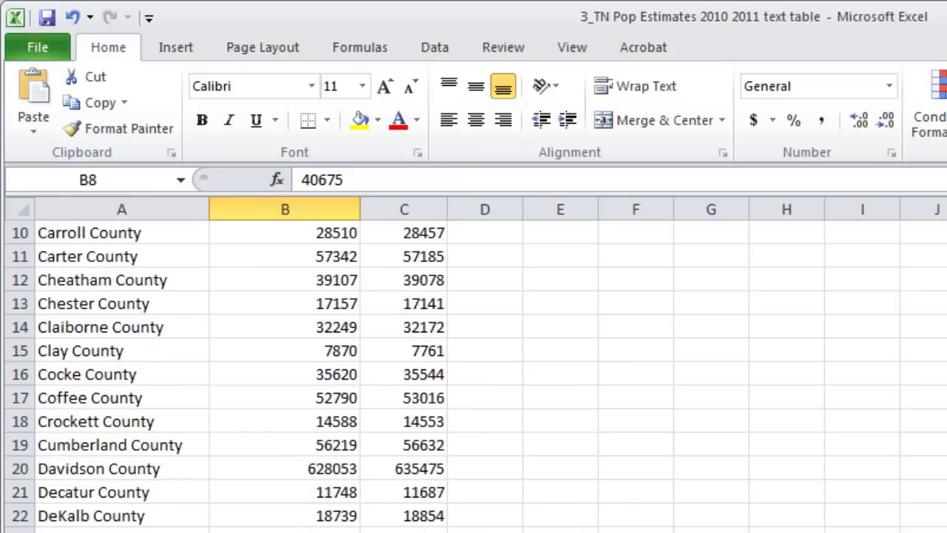
pyautogui.scroll(3, 474, 370)
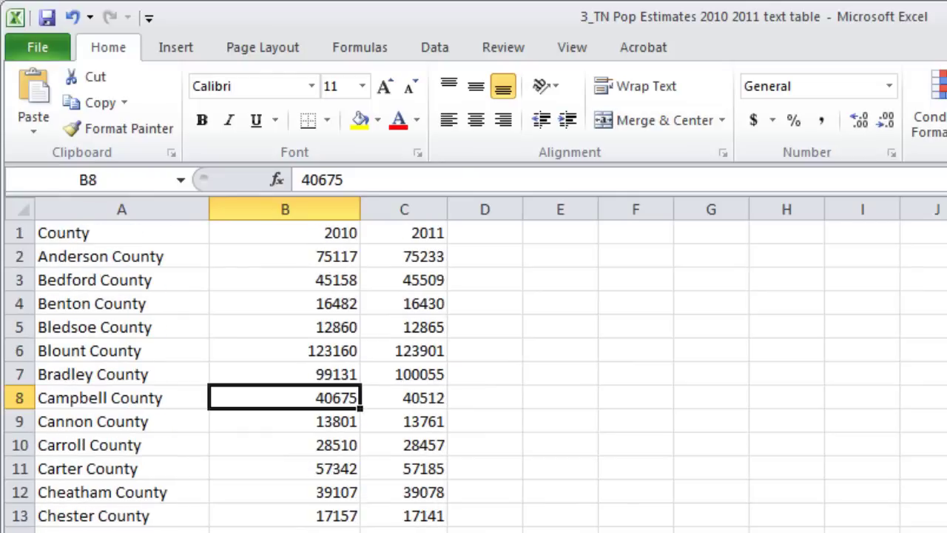
# Save the file in Excel Workbook format as 3_TN Pop Estimates 2010 2011 text table and close Excel.
pyautogui.click(35, 47)
pyautogui.click(65, 117)
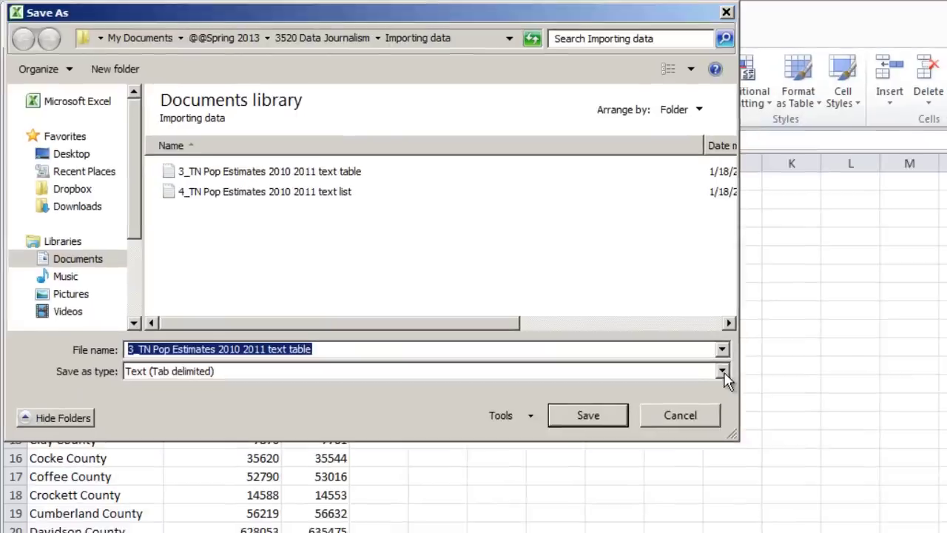
pyautogui.click(926, 475)
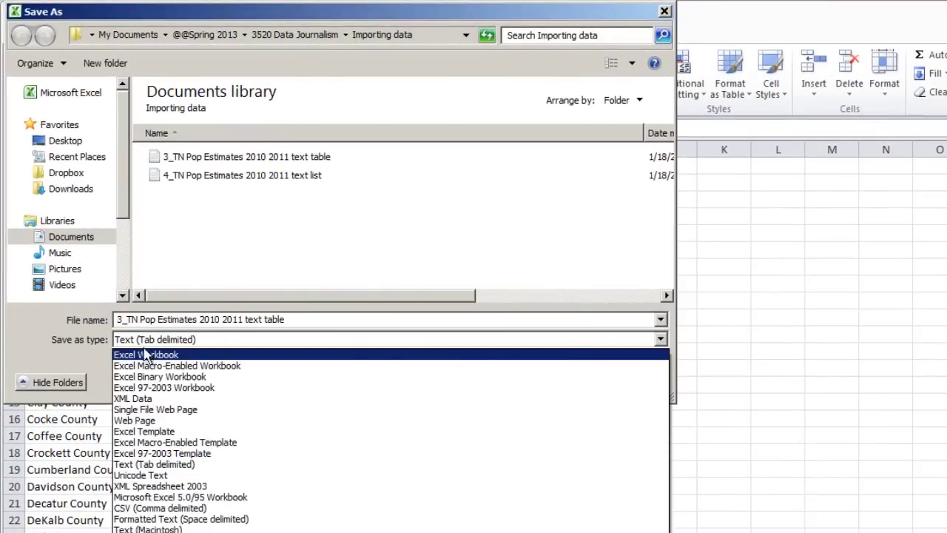
pyautogui.click(147, 357)
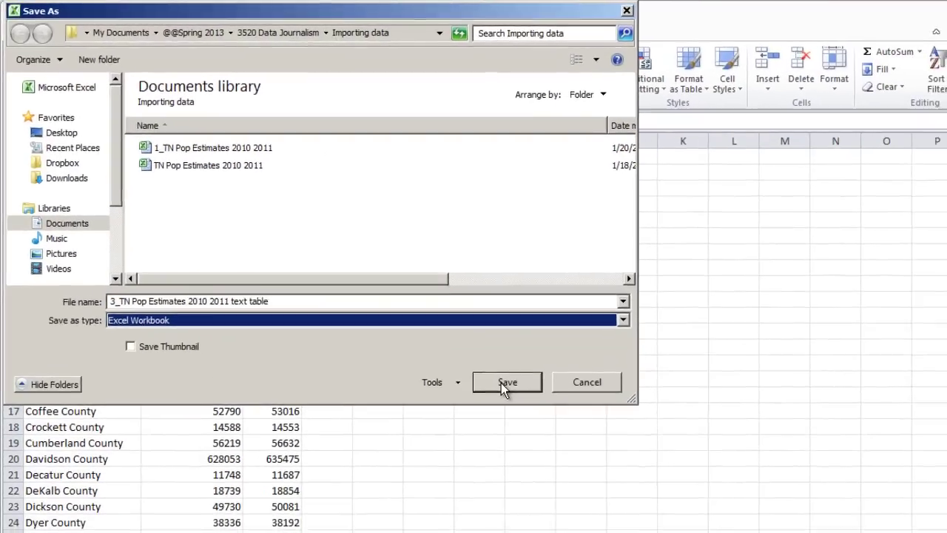
pyautogui.click(536, 407)
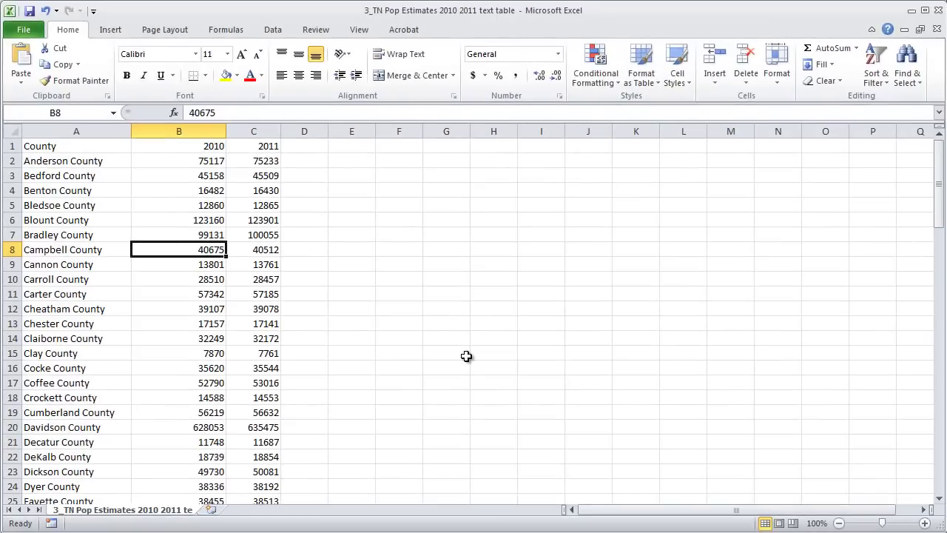
pyautogui.click(939, 10)
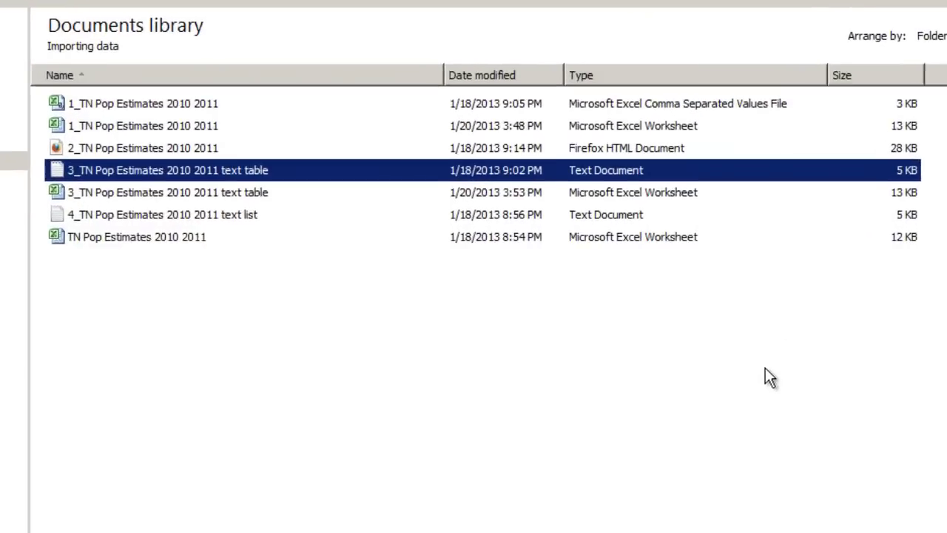
# Open the text document 4_TN Pop Estimates 2010 2011 text list in Notepad and examine how its county entries are laid out.
pyautogui.click(192, 191)
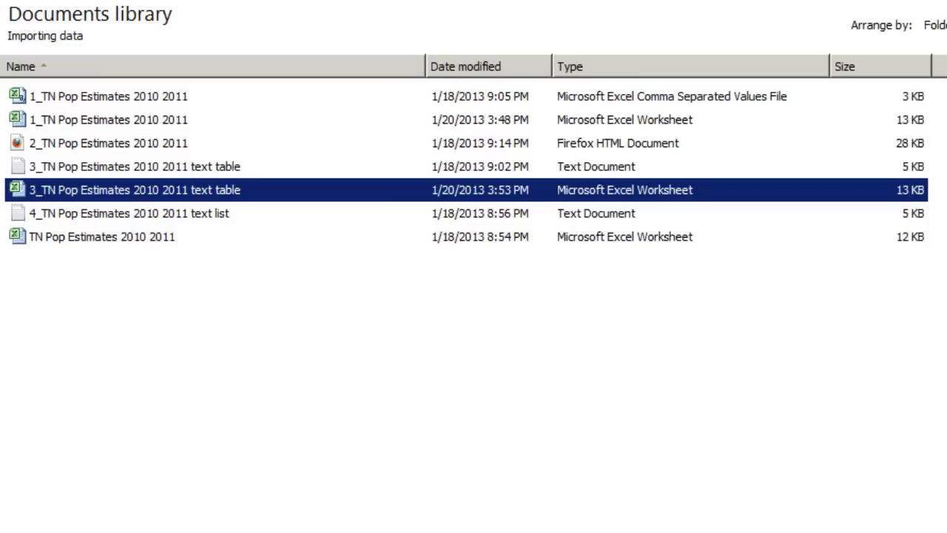
pyautogui.click(199, 216)
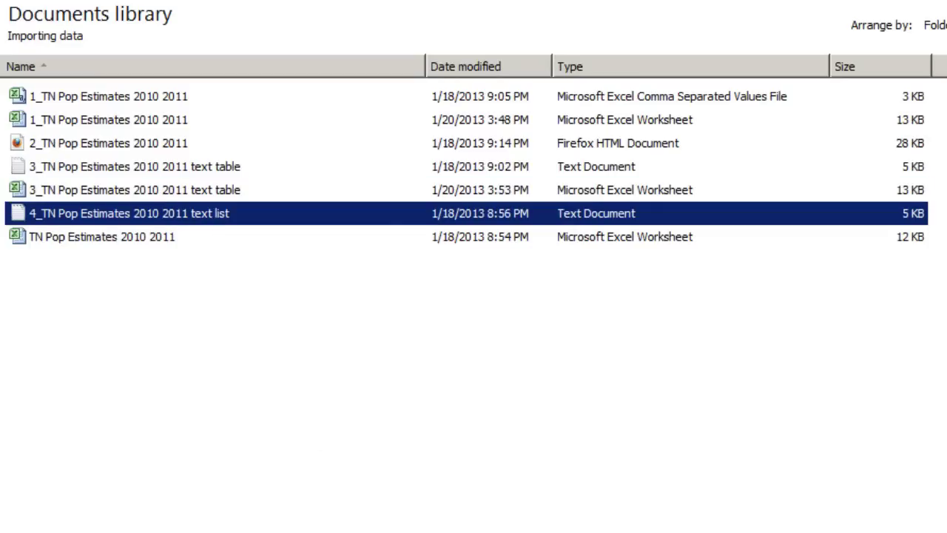
pyautogui.press('Return')
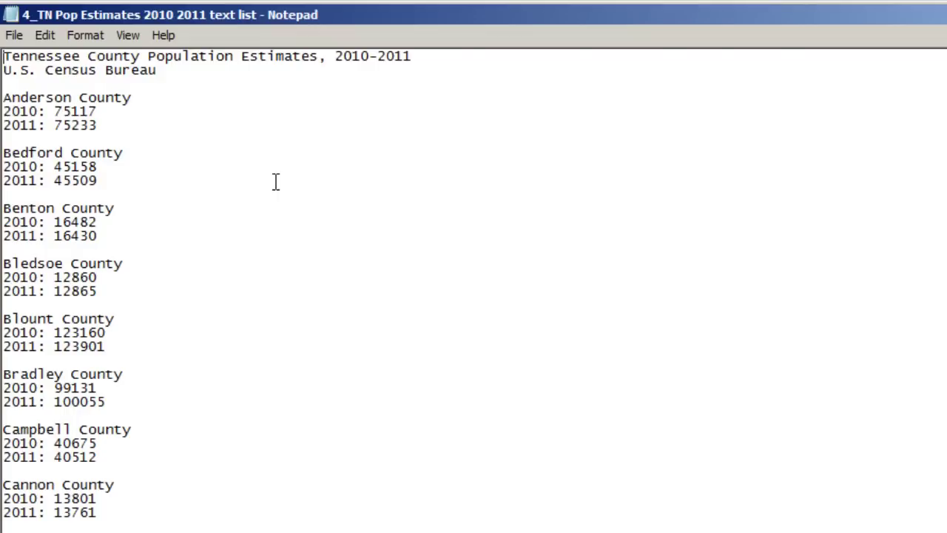
pyautogui.scroll(-17, 275, 182)
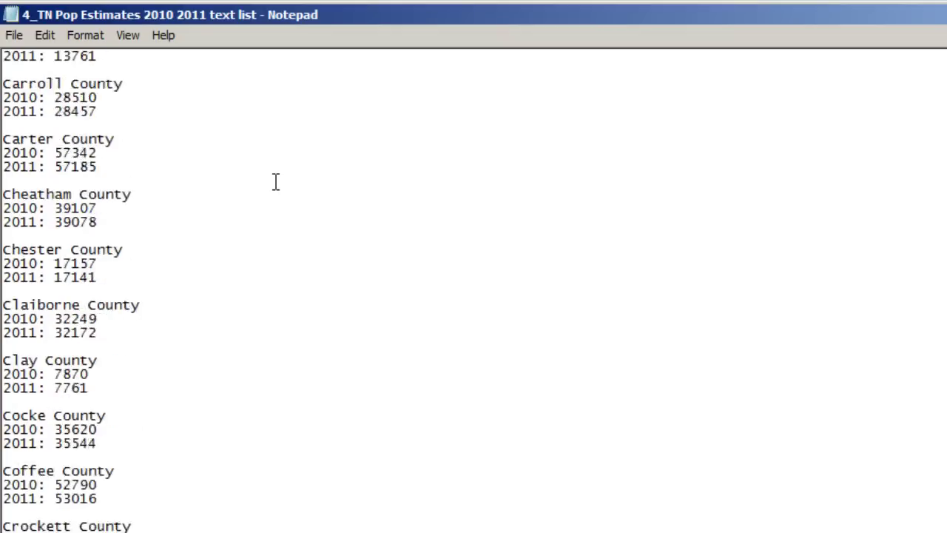
pyautogui.scroll(-20, 275, 182)
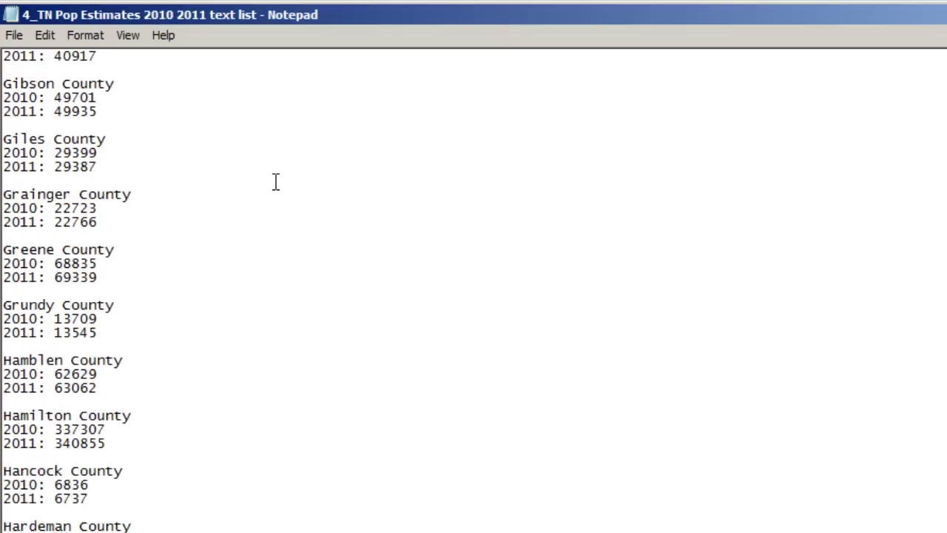
pyautogui.scroll(-20, 275, 183)
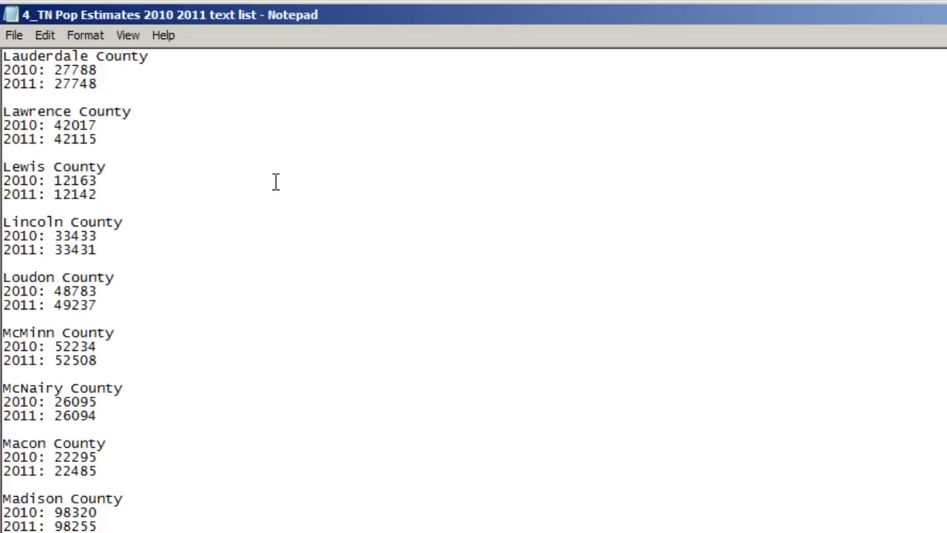
pyautogui.scroll(-20, 275, 182)
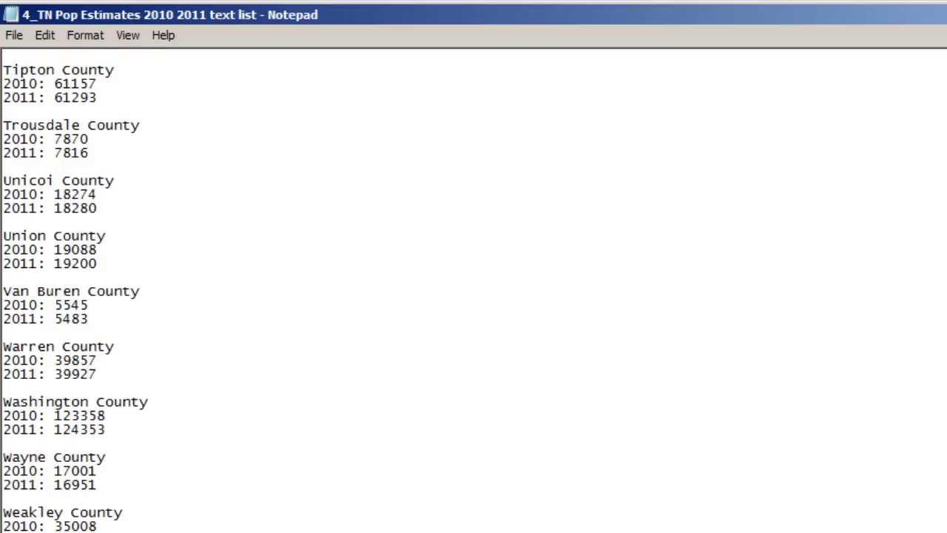
pyautogui.scroll(20, 473, 288)
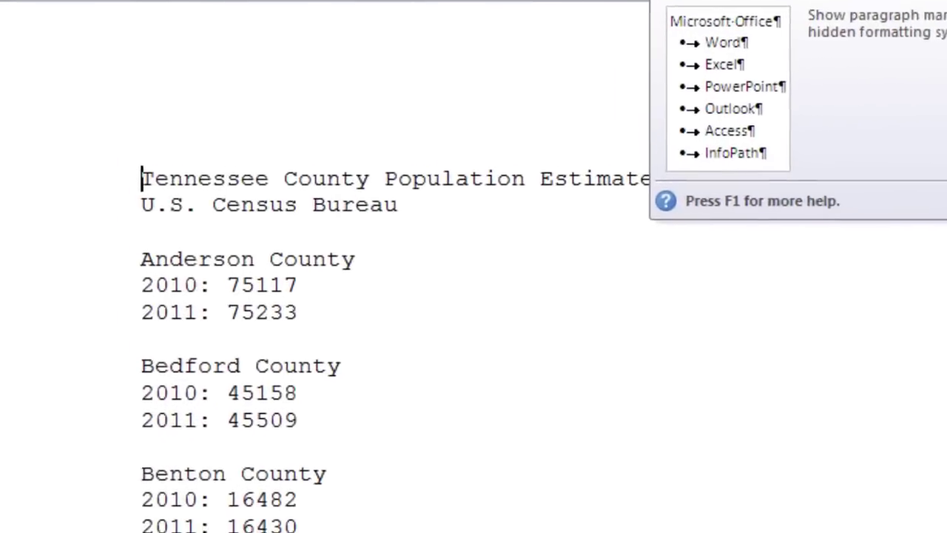
# In Word, show the formatting marks and replace every "^p2010: " (paragraph mark, year, colon and space) in the text list with a comma.
pyautogui.hotkey('ctrl', 'shift', '8')
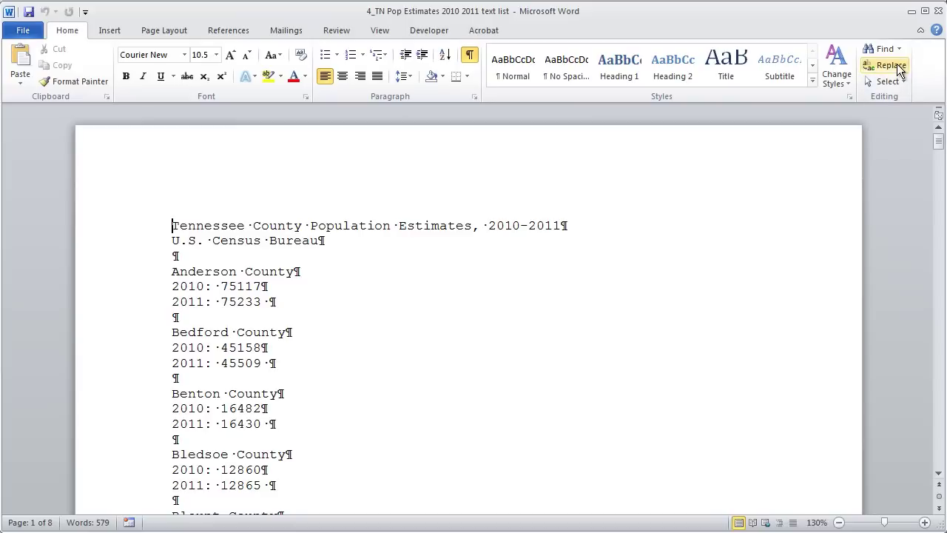
pyautogui.click(899, 66)
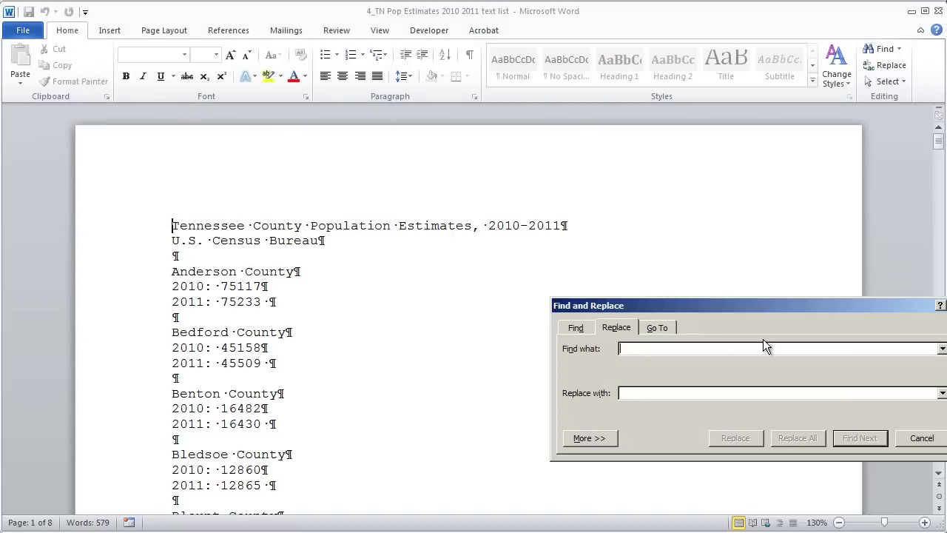
pyautogui.click(600, 440)
pyautogui.moveTo(642, 309); pyautogui.dragTo(535, 165)
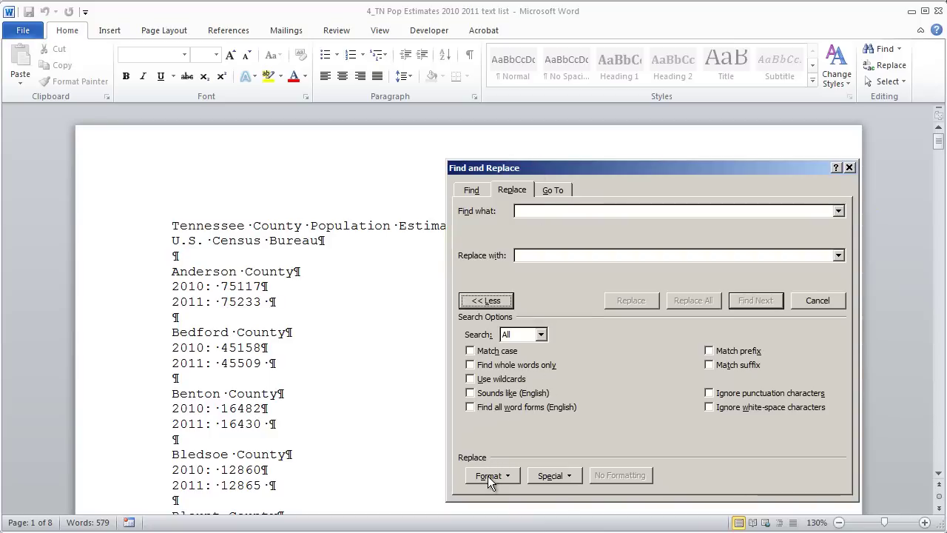
pyautogui.click(551, 476)
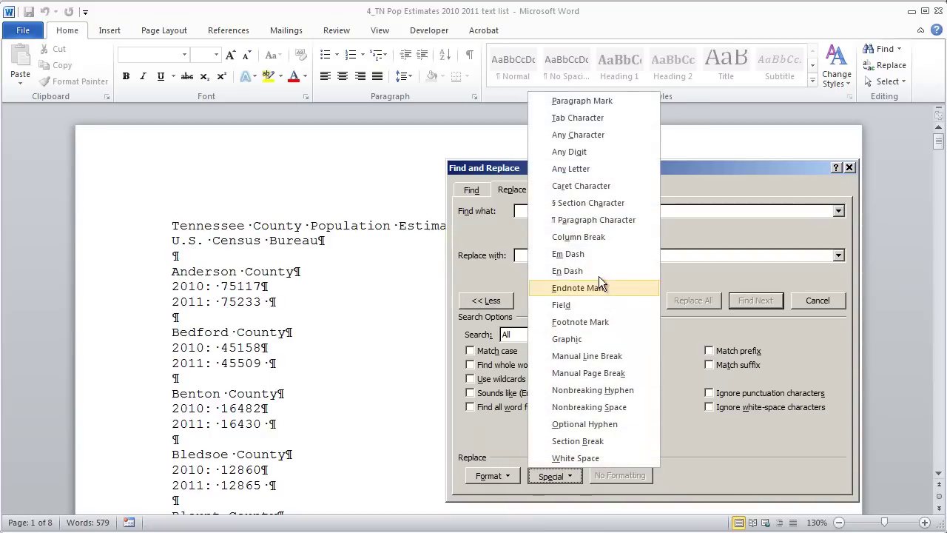
pyautogui.click(577, 104)
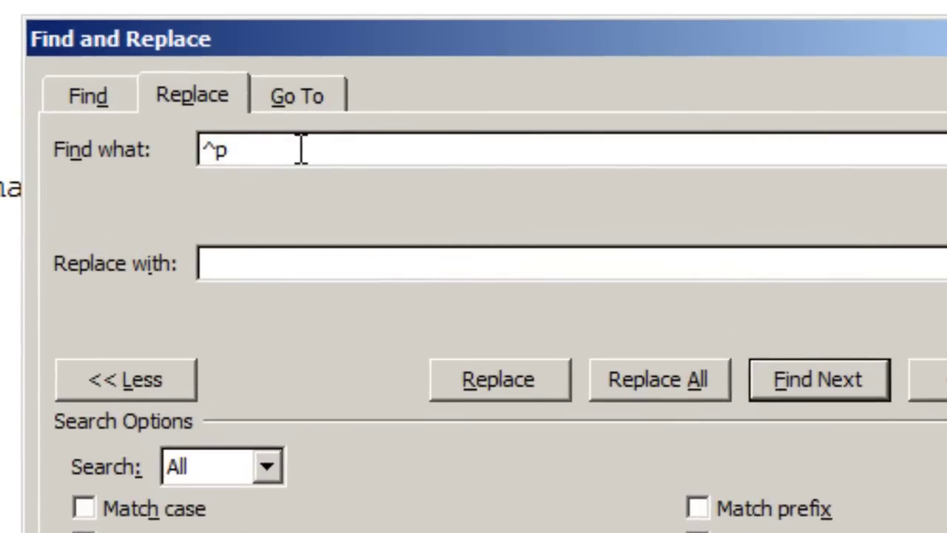
pyautogui.write('2010')
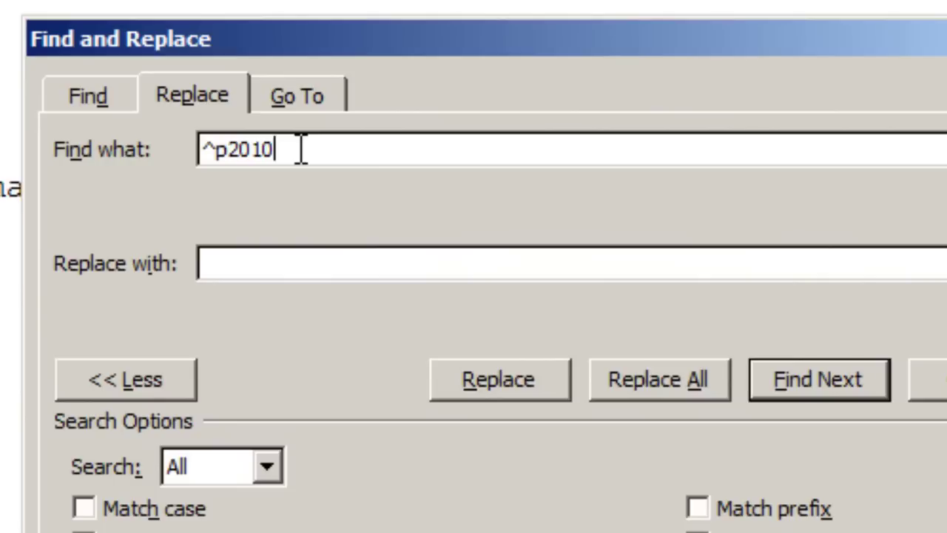
pyautogui.write(':')
pyautogui.press('Tab')
pyautogui.write(',')
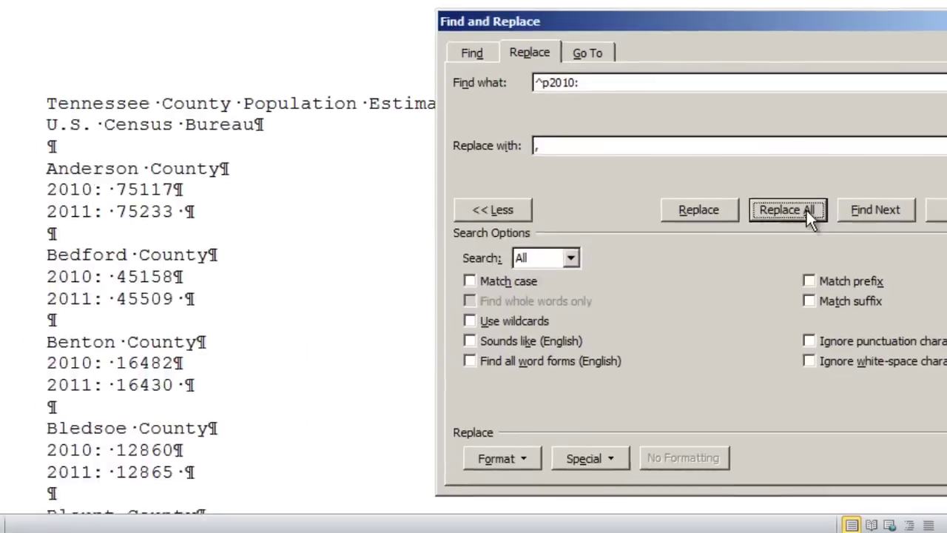
pyautogui.click(696, 381)
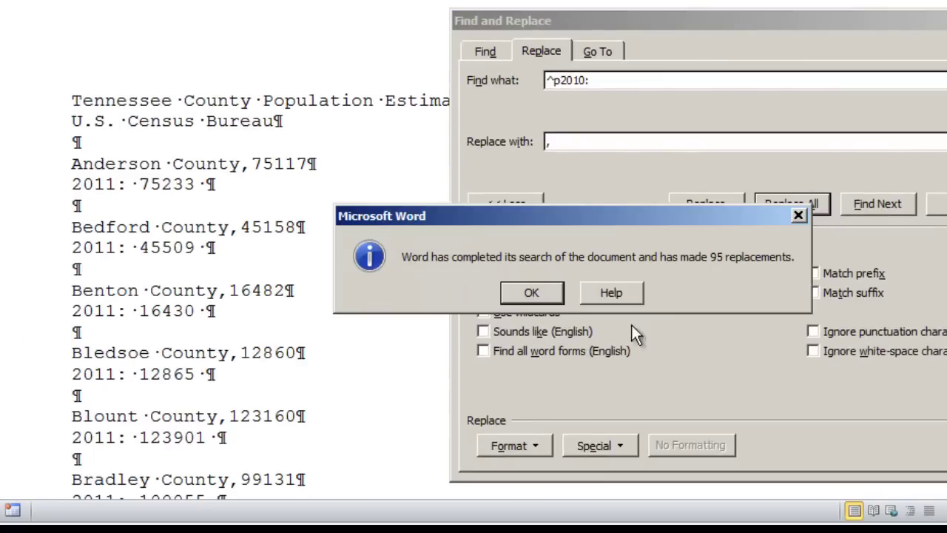
pyautogui.click(532, 292)
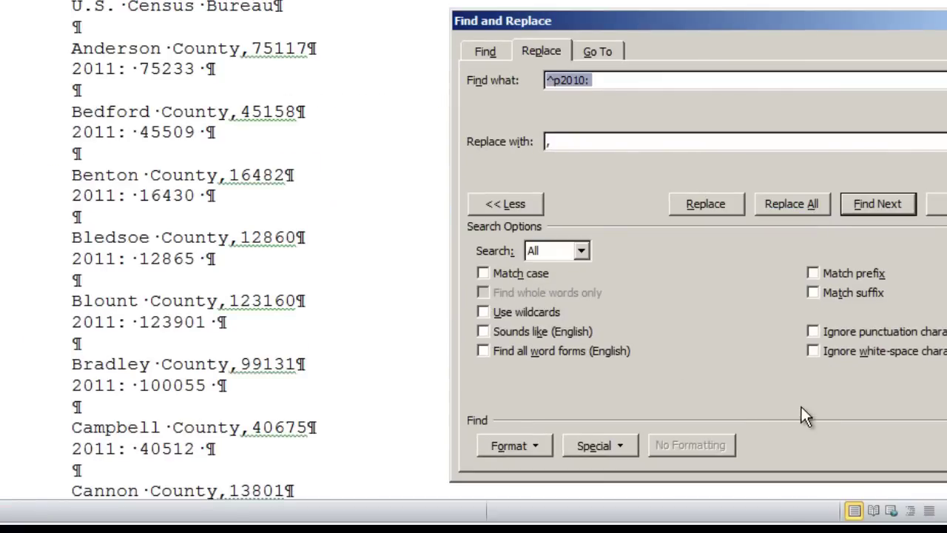
# Check the joined county lines and replace every "^p2011: " in the document with a comma.
pyautogui.moveTo(742, 15); pyautogui.dragTo(760, 28)
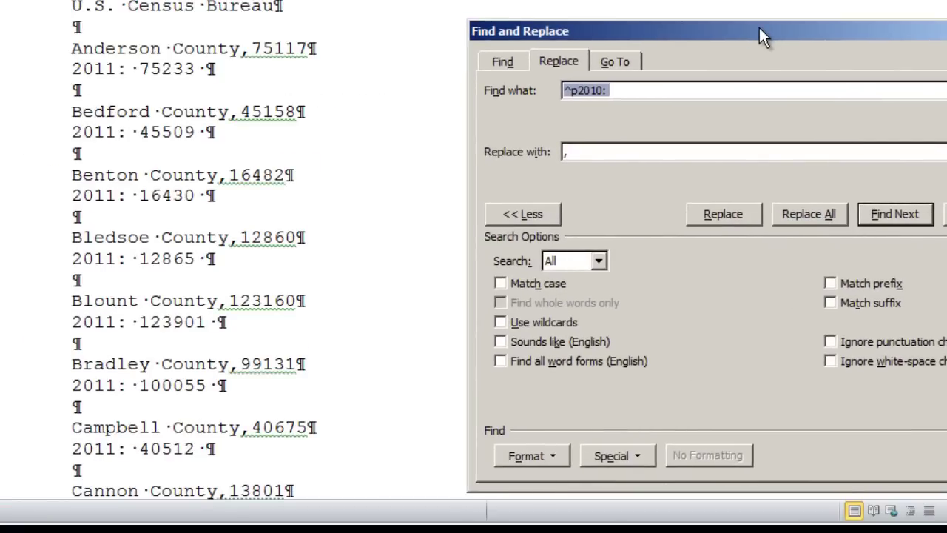
pyautogui.click(194, 250)
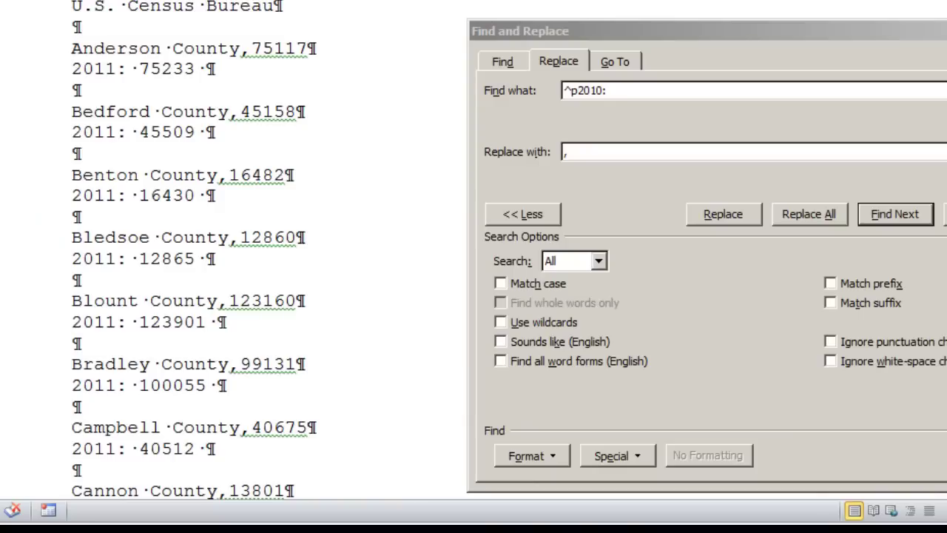
pyautogui.scroll(-2, 194, 250)
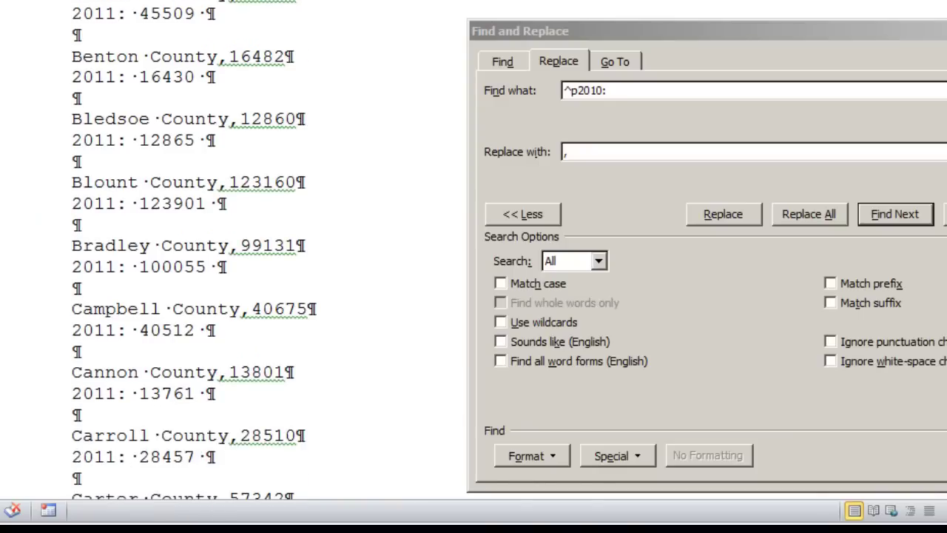
pyautogui.scroll(4, 222, 252)
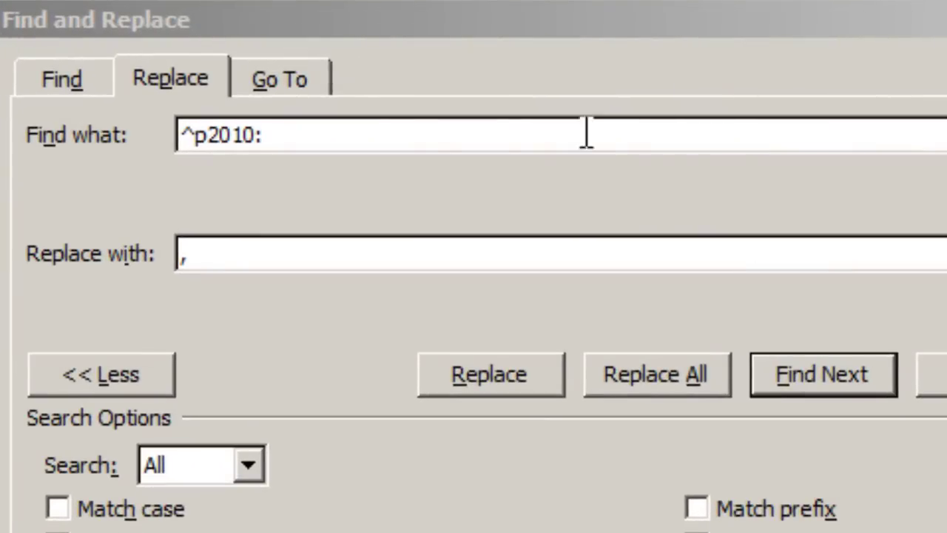
pyautogui.click(392, 131)
pyautogui.click(246, 142)
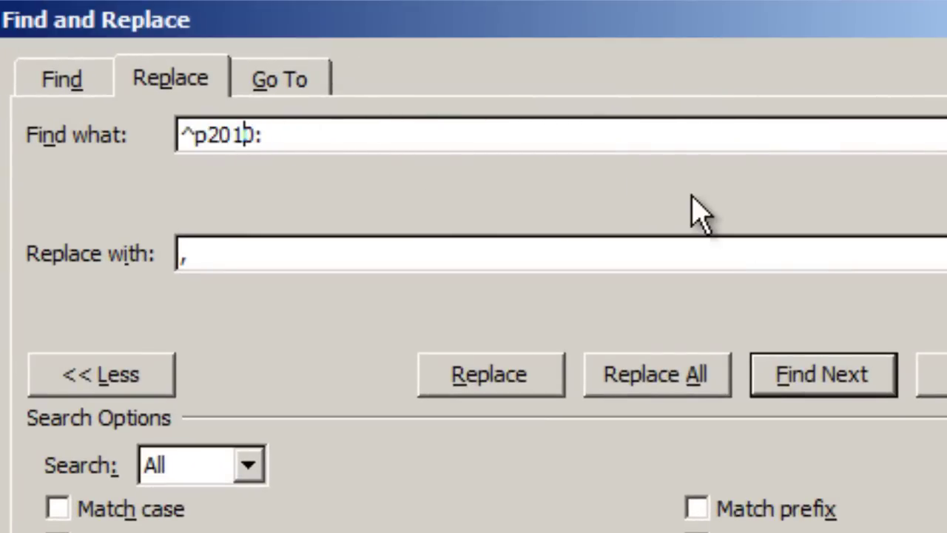
pyautogui.hotkey('shift', 'Right')
pyautogui.write('1')
pyautogui.click(405, 136)
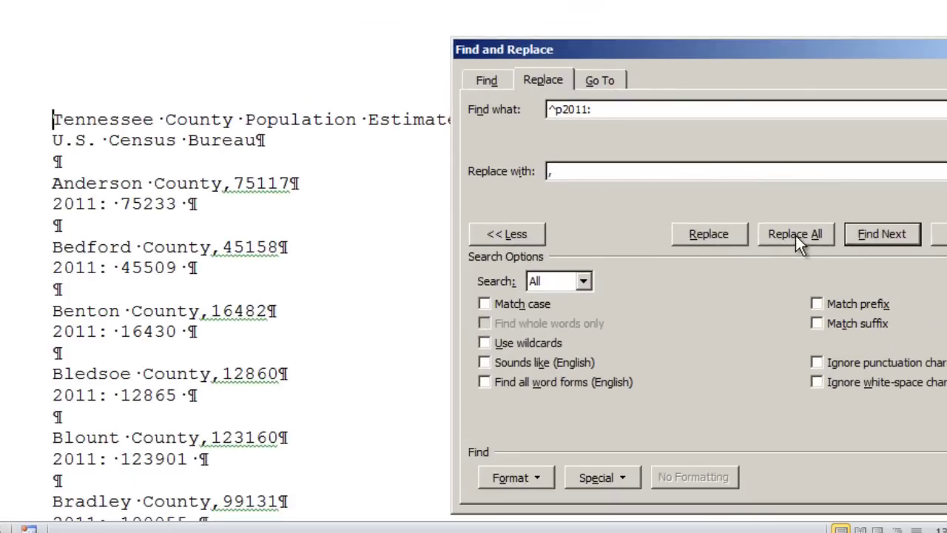
pyautogui.click(796, 236)
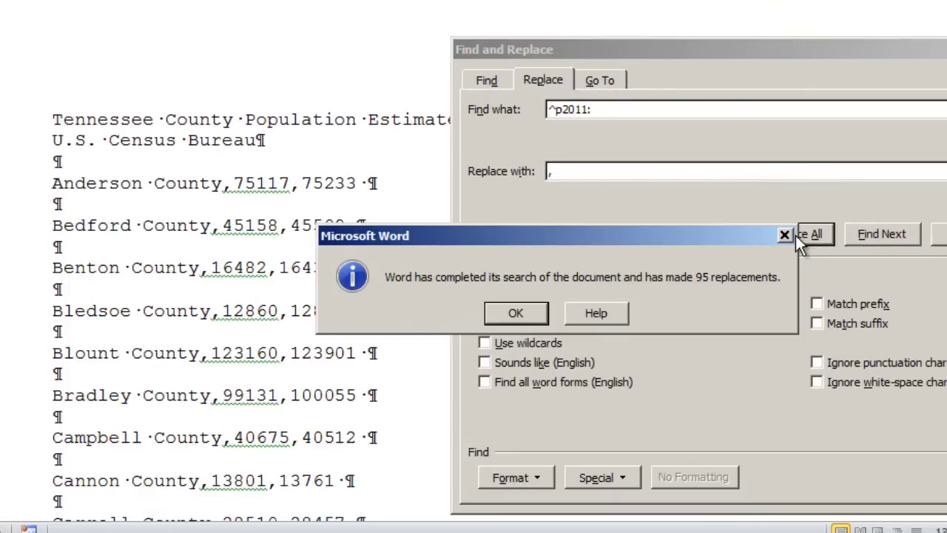
pyautogui.click(529, 314)
# Replace every double paragraph mark "^p^p" with a single "^p" throughout the list and close Find and Replace.
pyautogui.moveTo(627, 53); pyautogui.dragTo(669, 132)
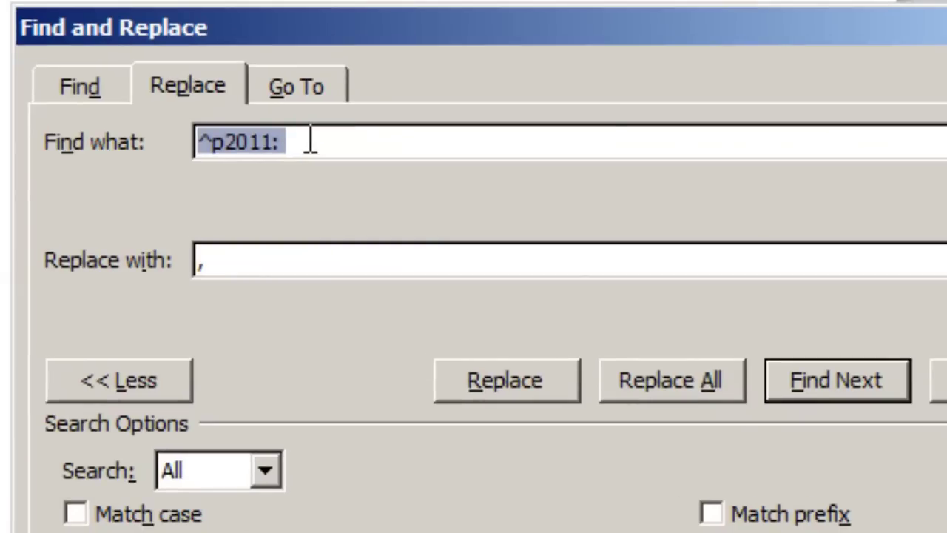
pyautogui.click(311, 141)
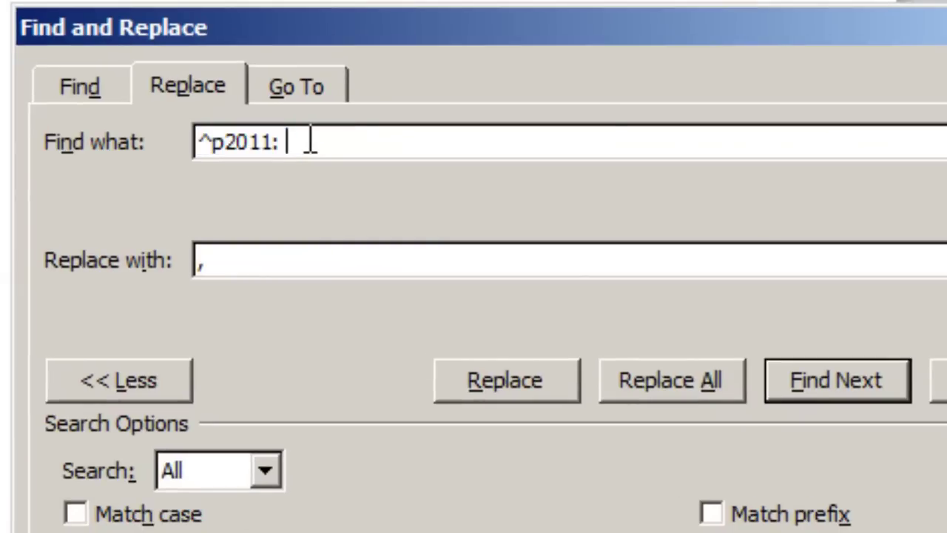
pyautogui.press('BackSpace')
pyautogui.press('BackSpace')
pyautogui.press('BackSpace')
pyautogui.press('BackSpace')
pyautogui.press('BackSpace')
pyautogui.press('BackSpace')
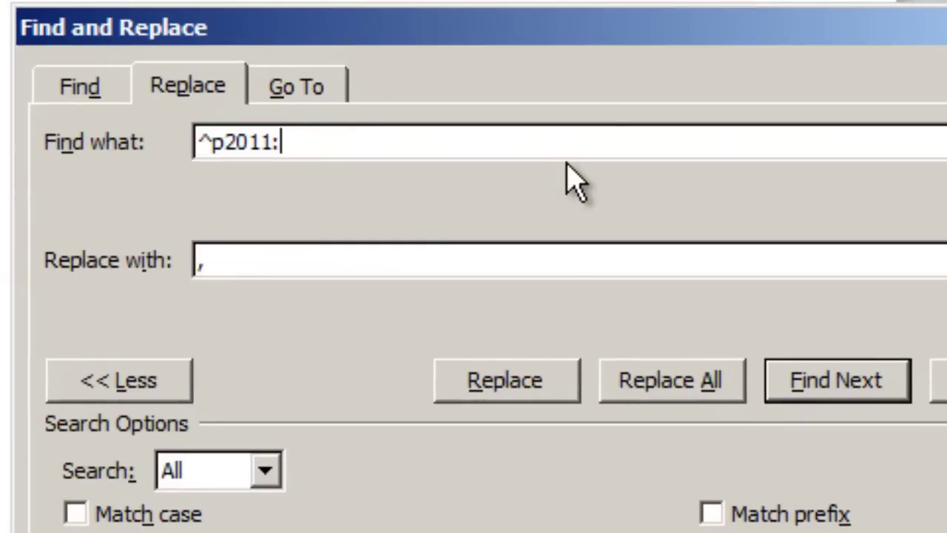
pyautogui.write('^p^p')
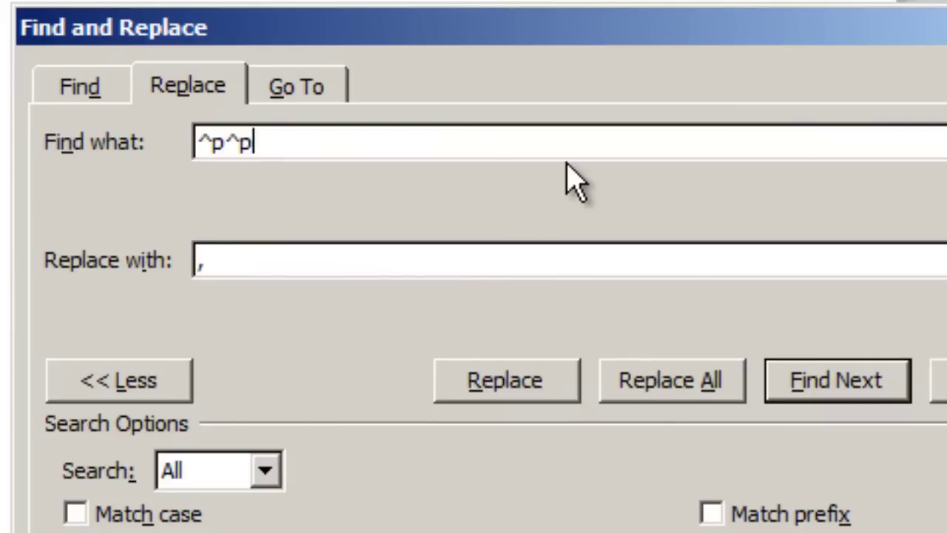
pyautogui.press('Tab')
pyautogui.write('^p')
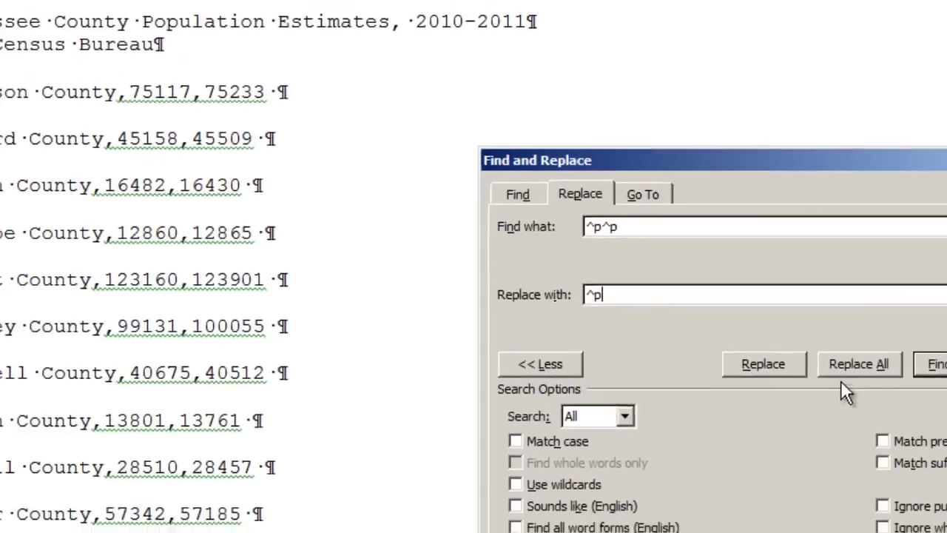
pyautogui.moveTo(832, 141); pyautogui.dragTo(818, 90)
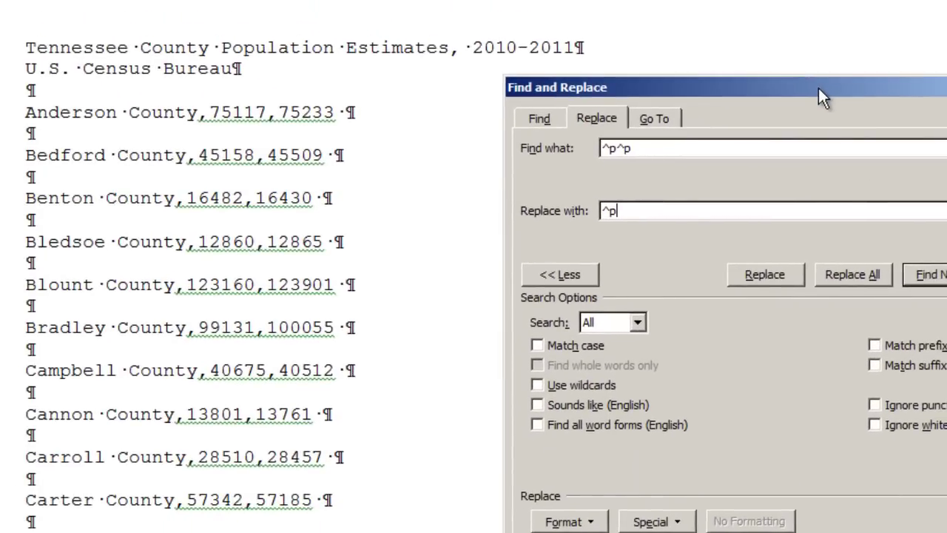
pyautogui.click(847, 289)
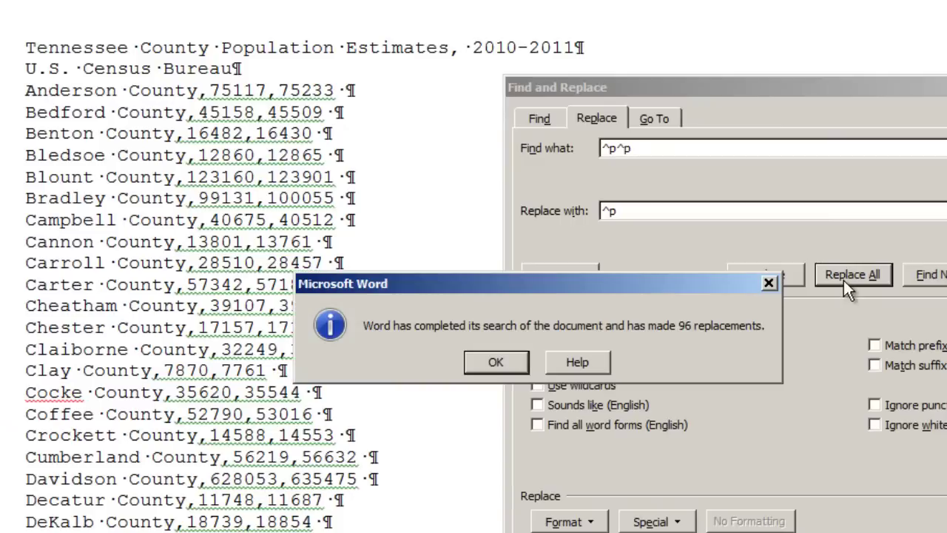
pyautogui.click(501, 363)
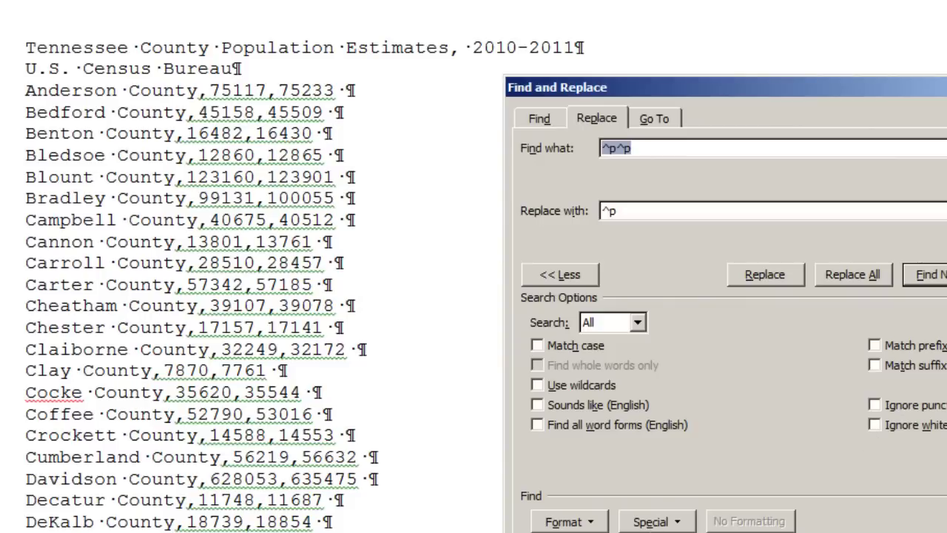
pyautogui.press('Escape')
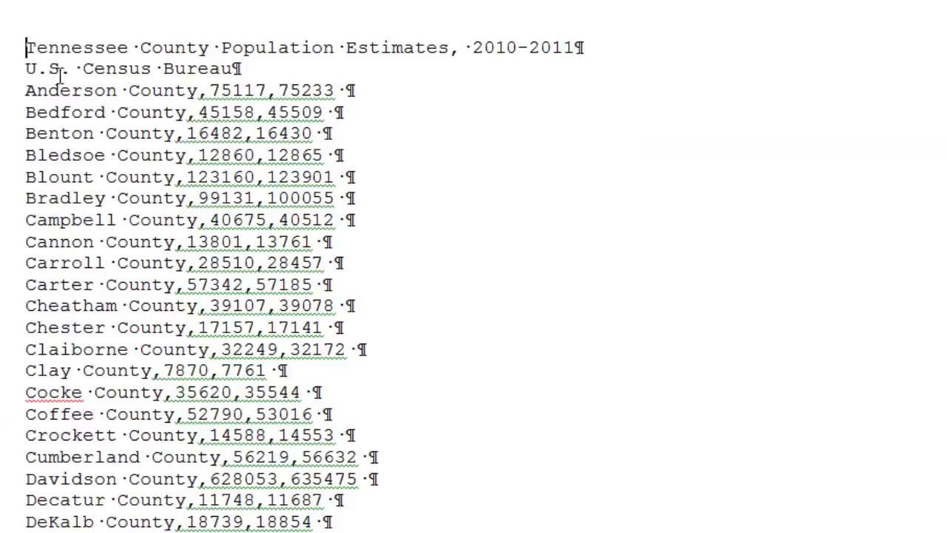
# Delete the title and U.S. Census Bureau lines above Anderson County and check the comma-separated list down to Johnson County.
pyautogui.moveTo(26, 53); pyautogui.dragTo(23, 89)
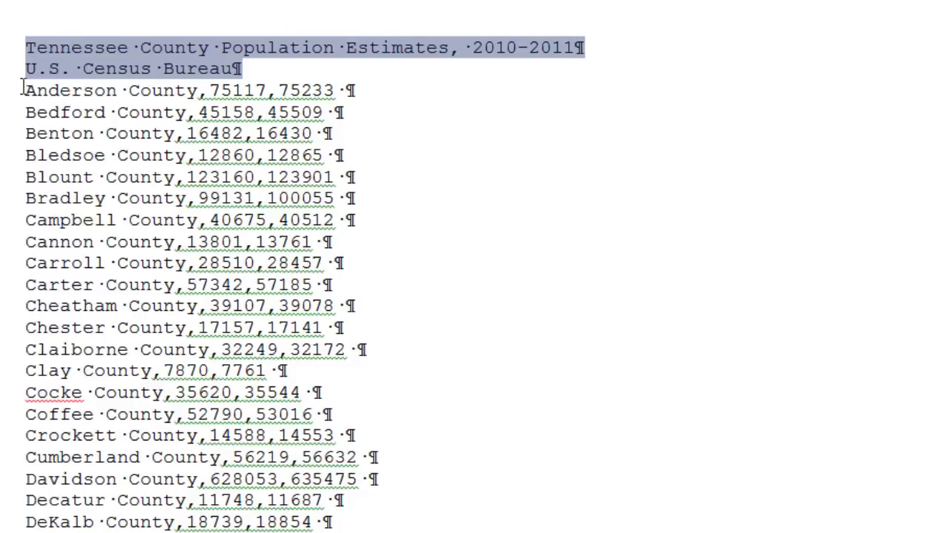
pyautogui.press('Delete')
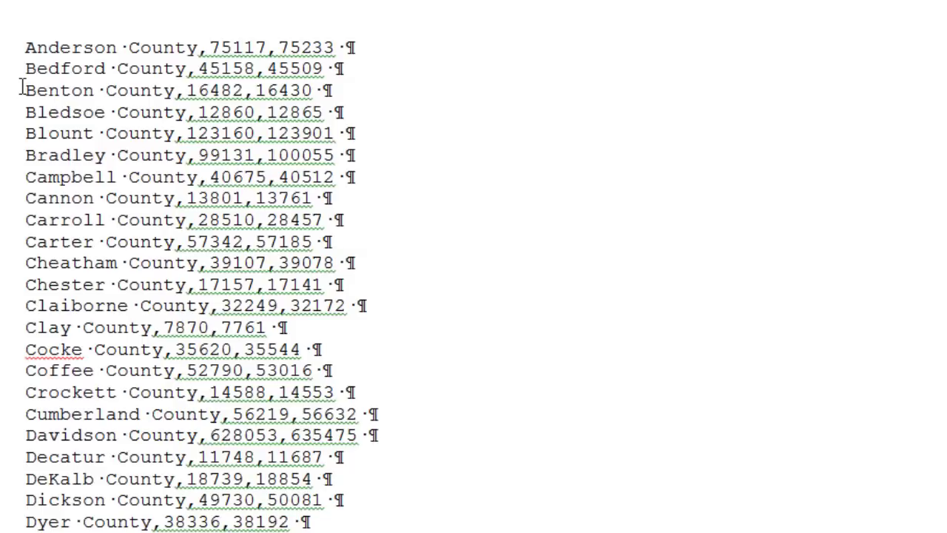
pyautogui.scroll(-6, 262, 284)
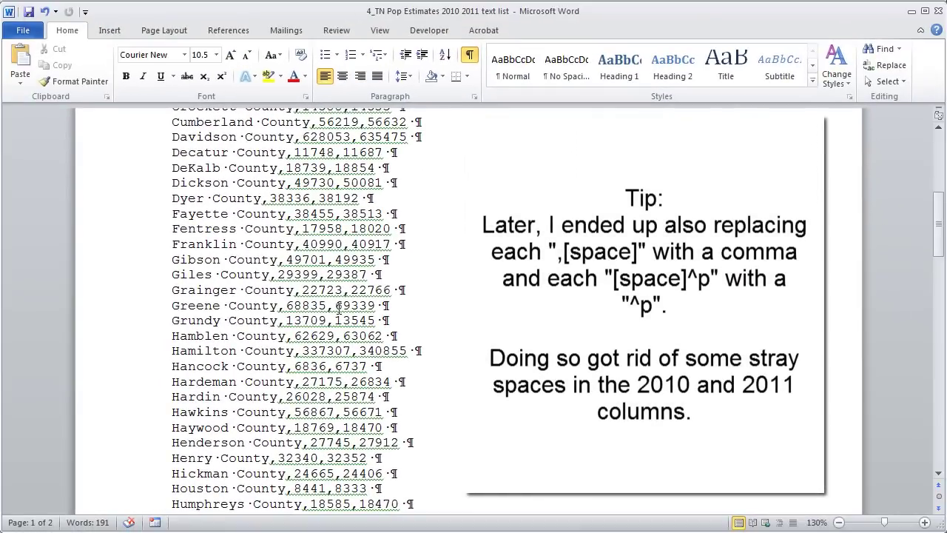
pyautogui.scroll(-1, 339, 307)
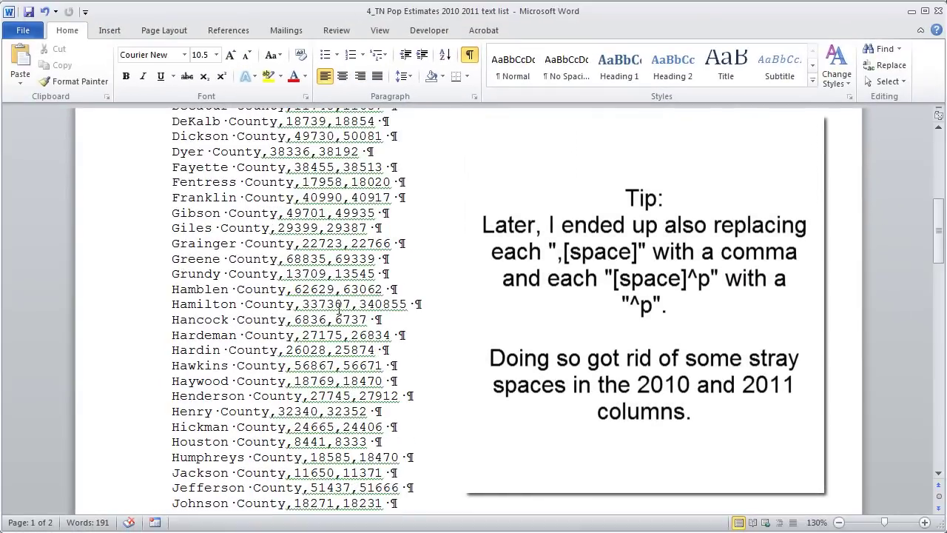